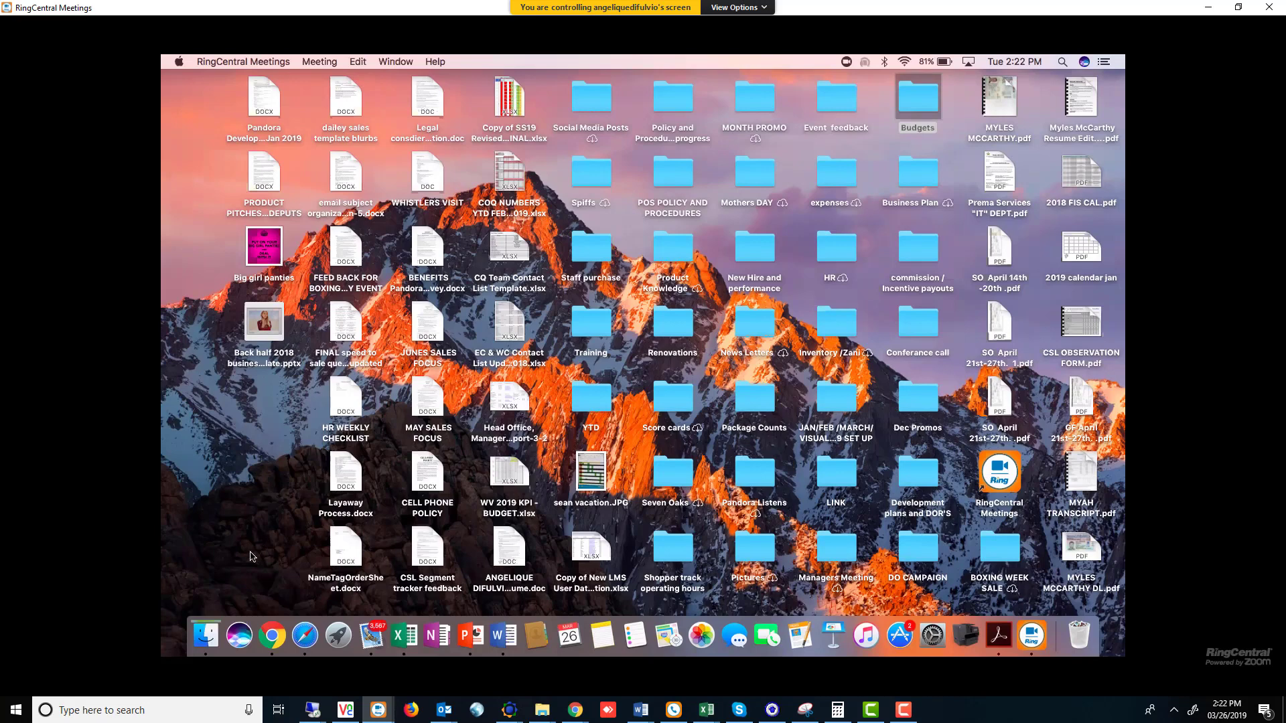
Open a new Chrome window and load cloud2.advancedtracker.com/goglobal/allclients.html.
right_click(272, 635)
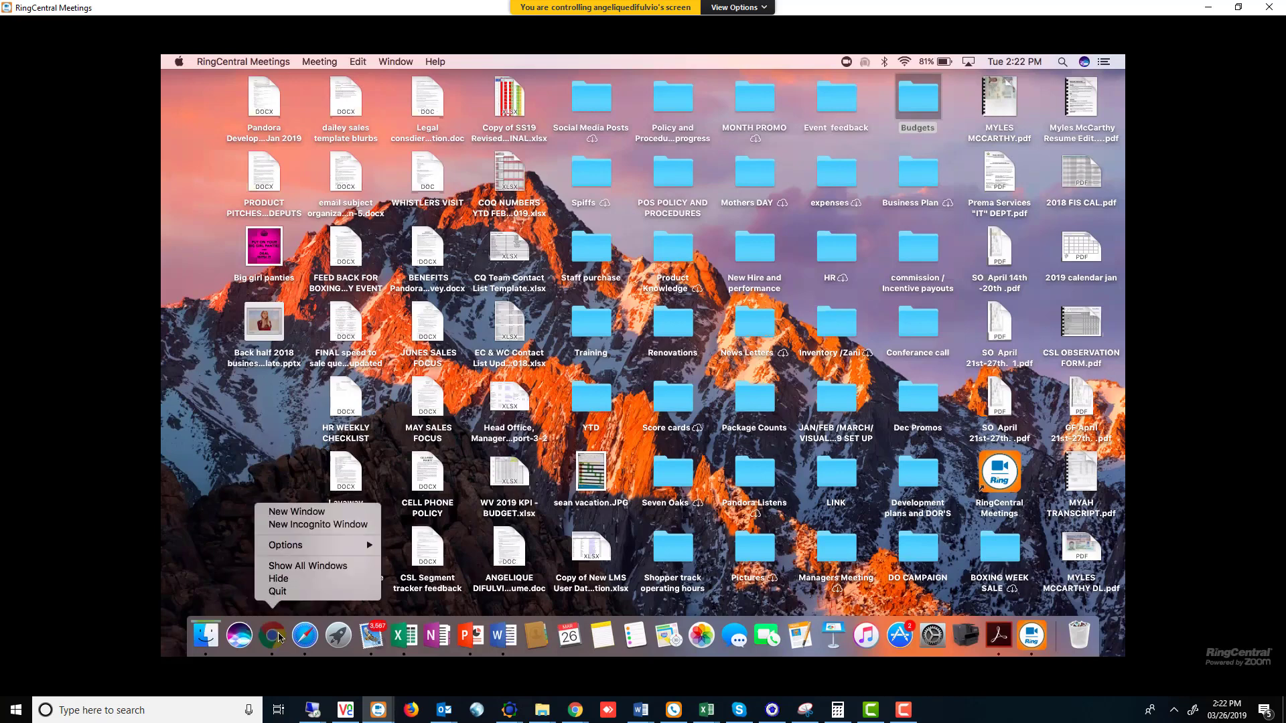
left_click(311, 513)
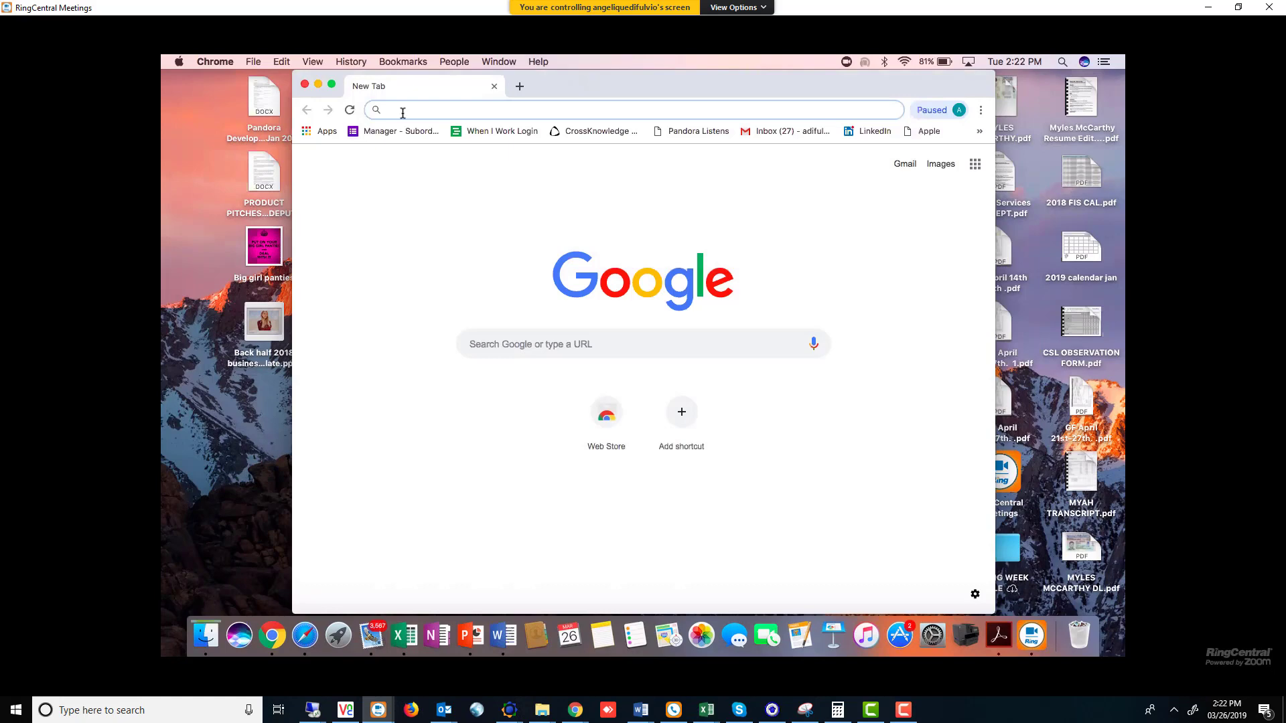
type("cloud2.")
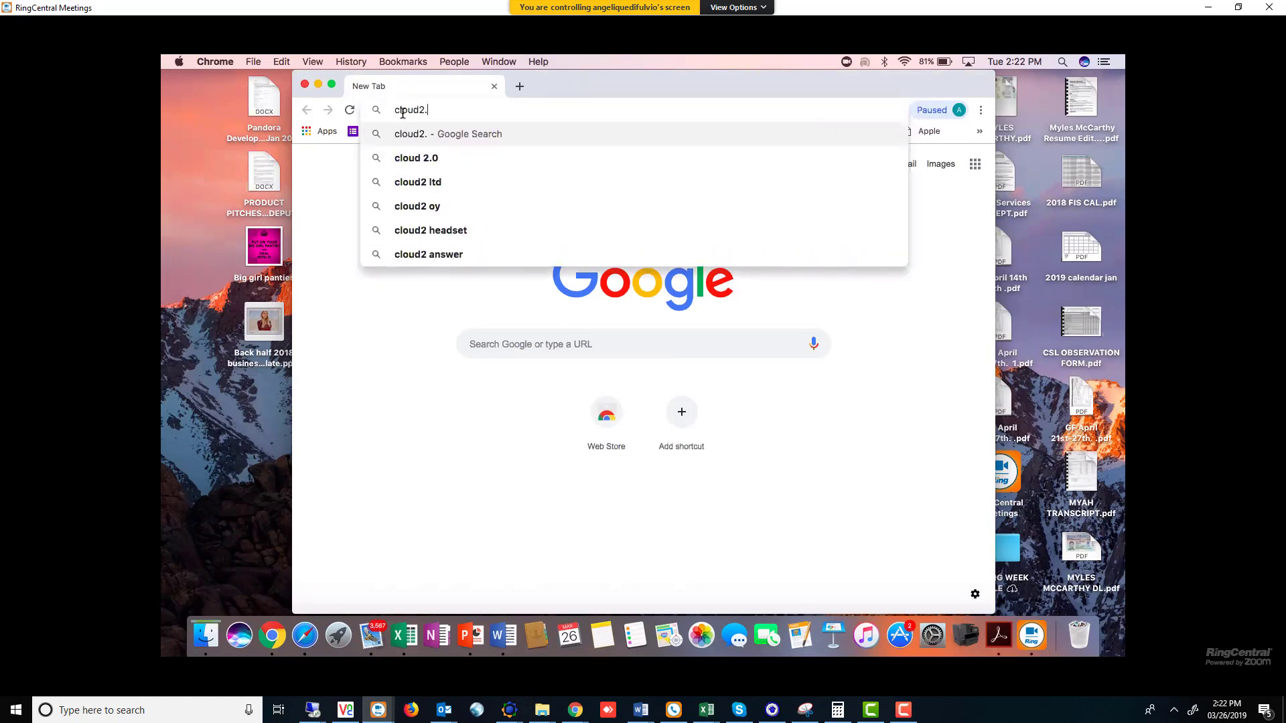
type("advancedtracker.com/")
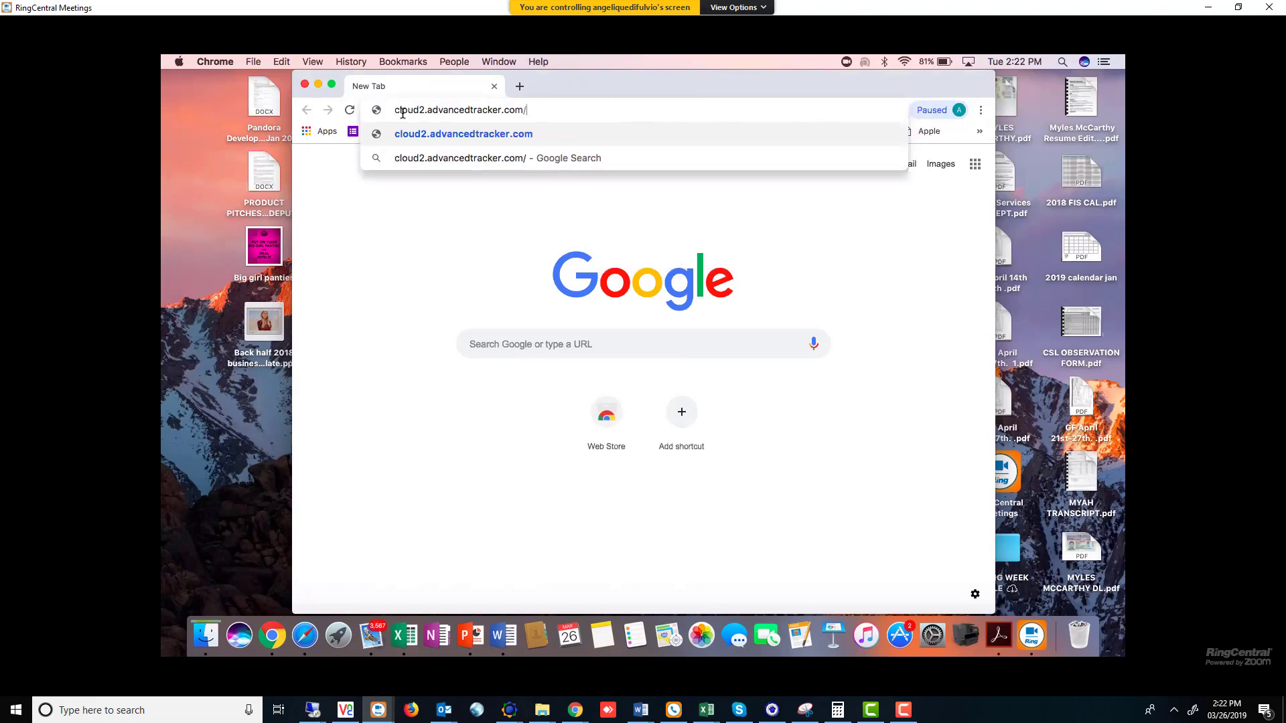
type("goglobal/")
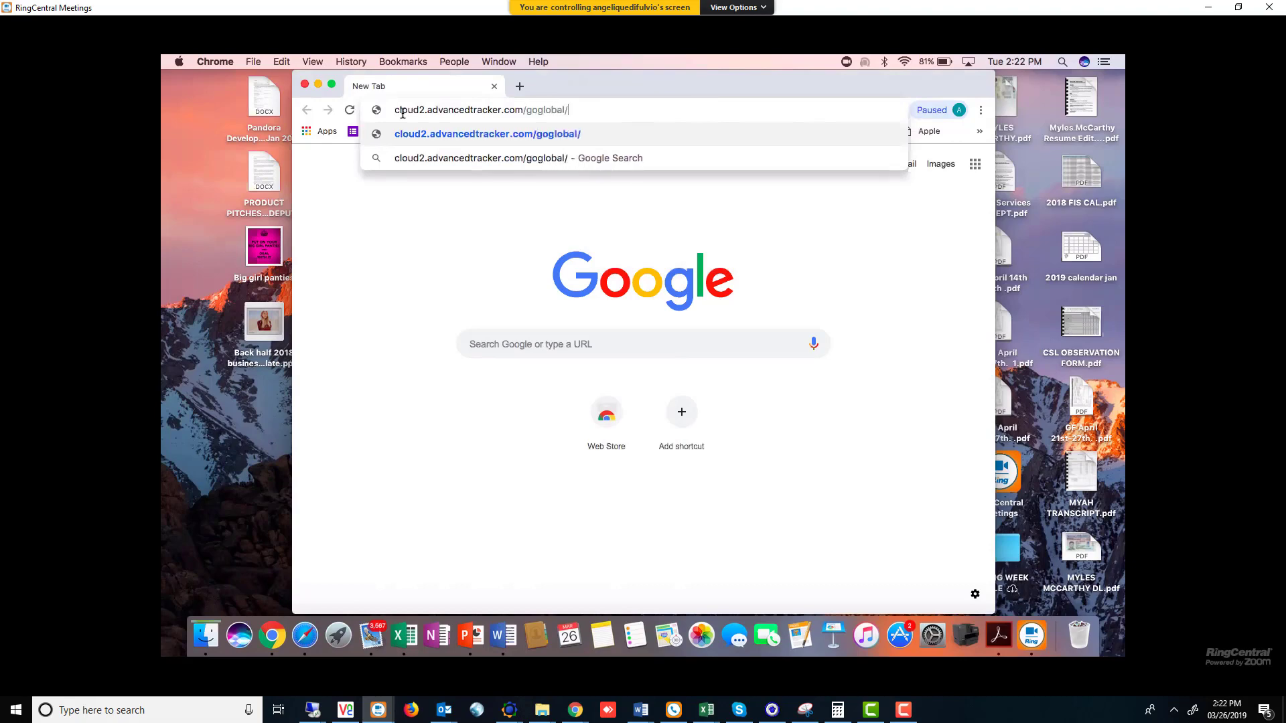
type("allclients")
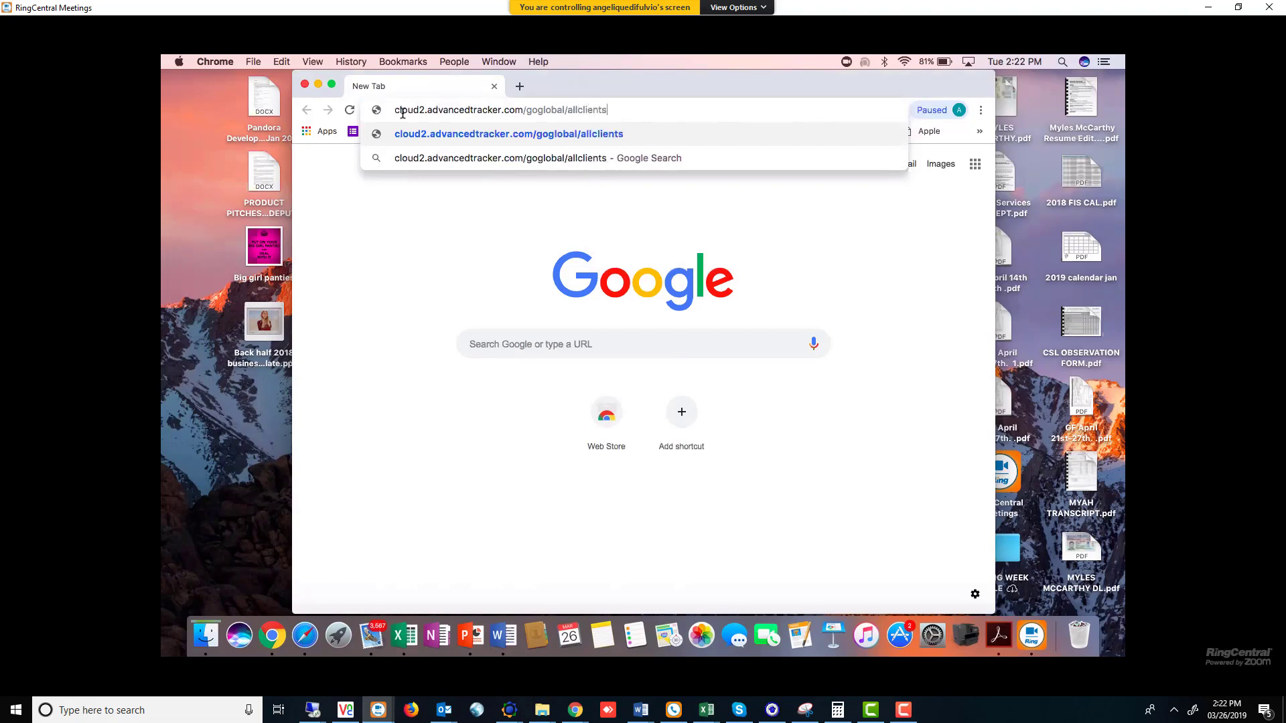
type(".html")
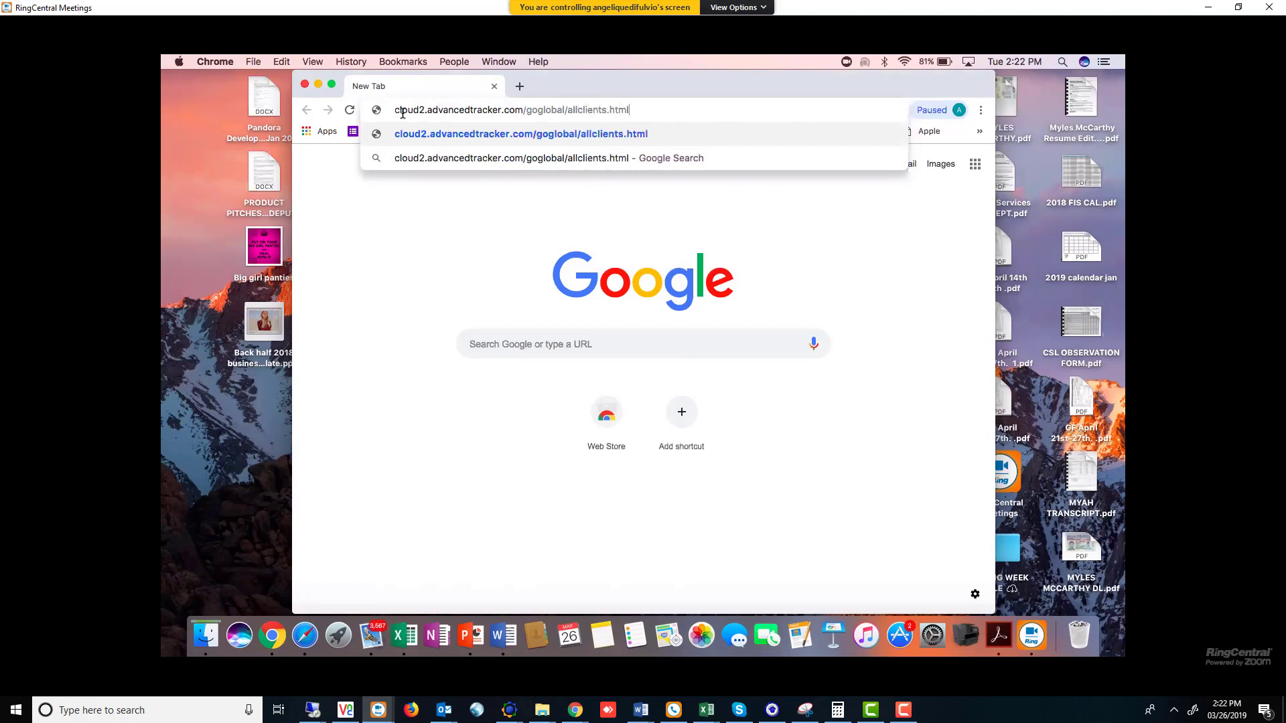
key("Return")
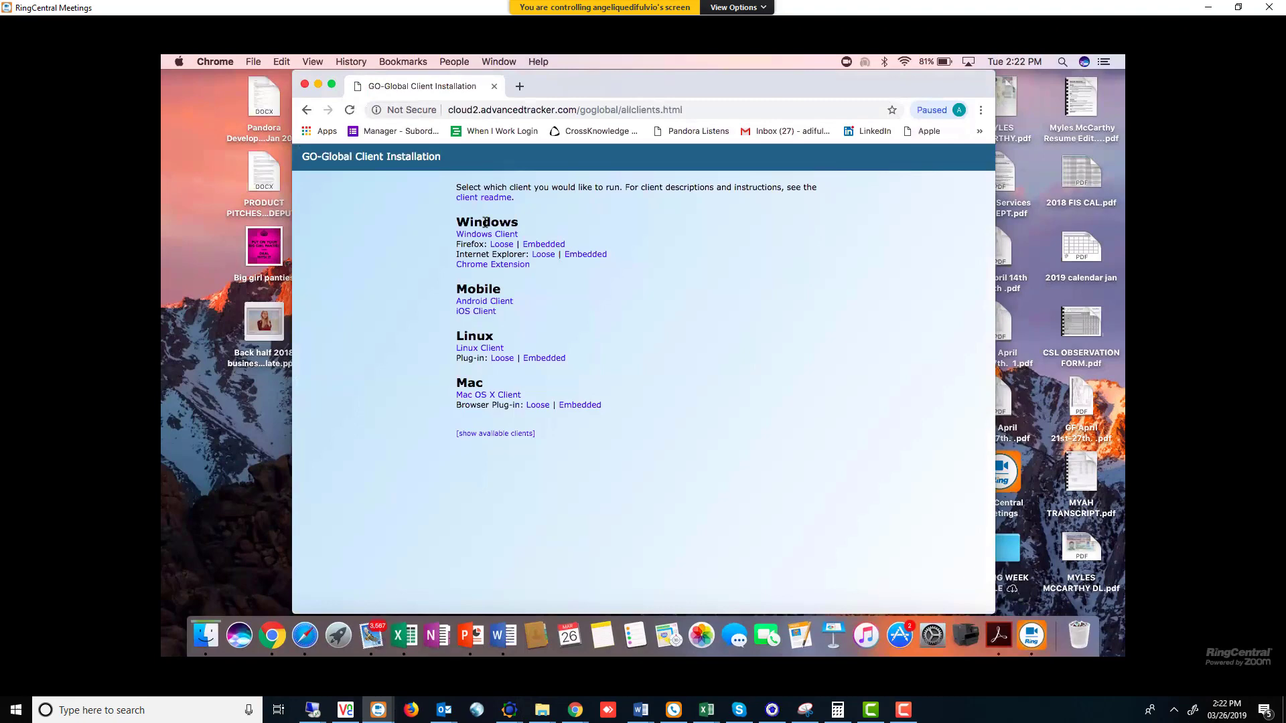
Choose the Mac OS X Client and download its installer disk image.
left_click(487, 301)
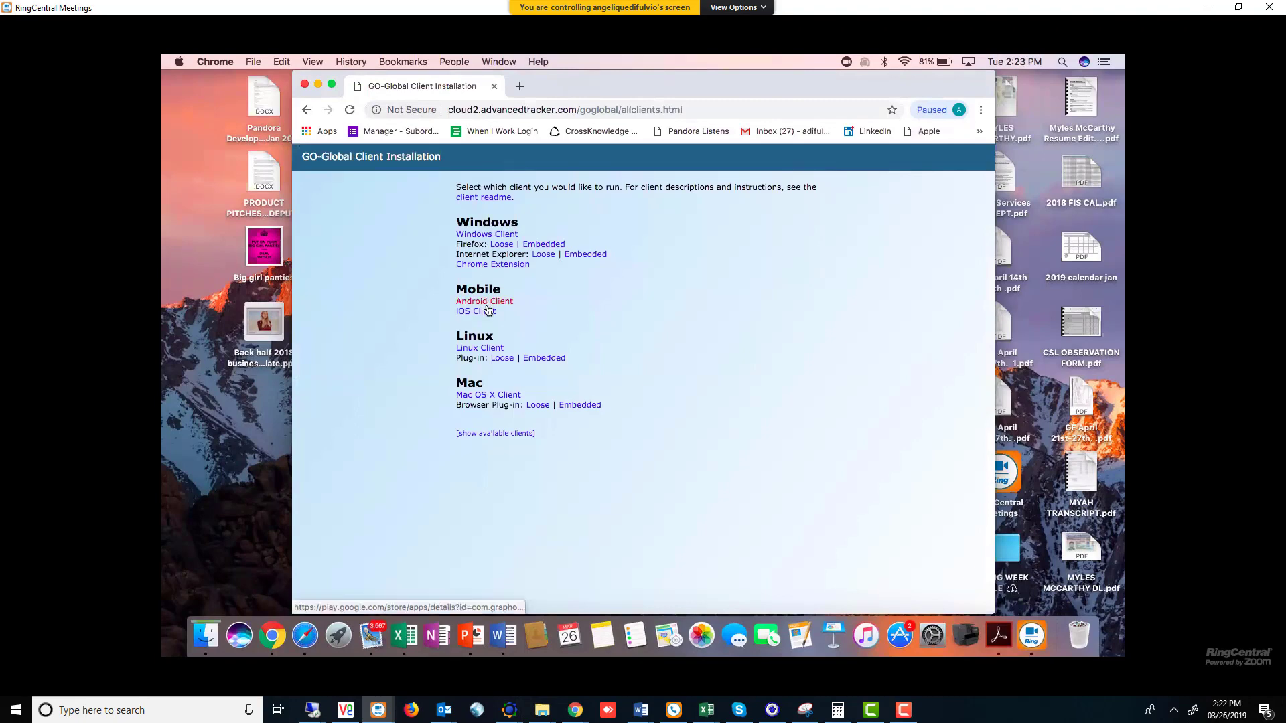
left_click(493, 395)
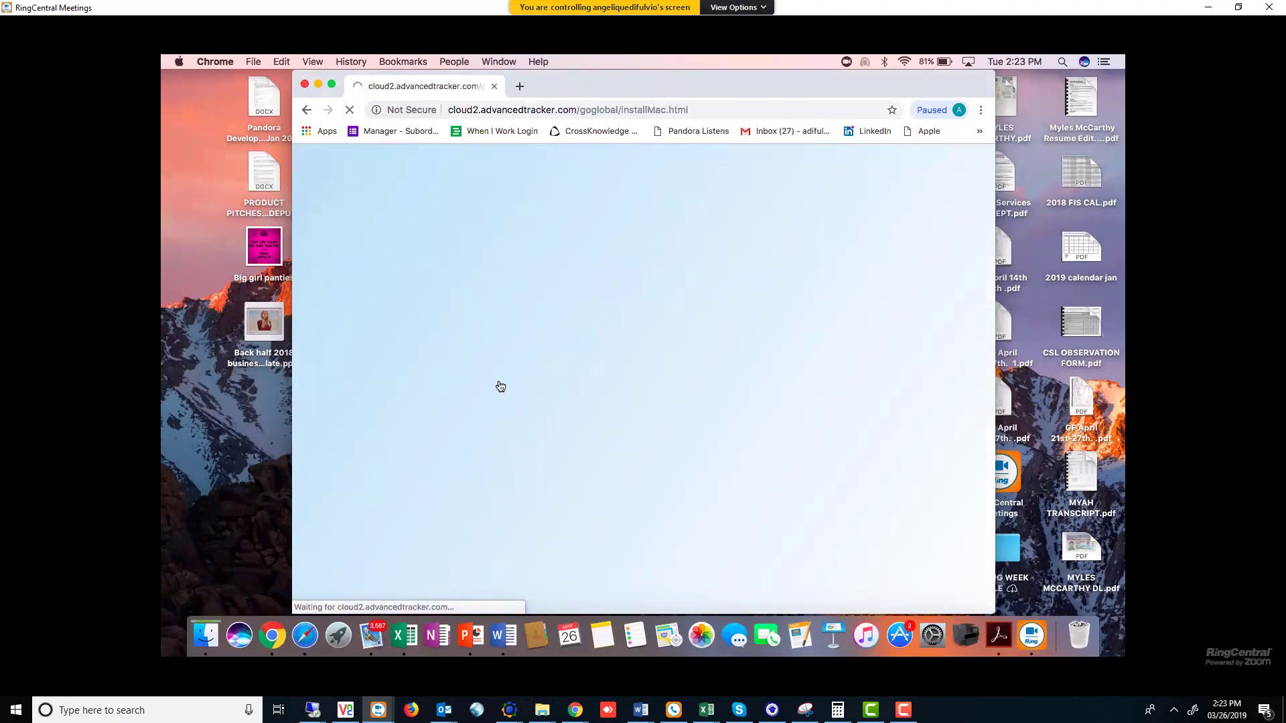
left_click(516, 198)
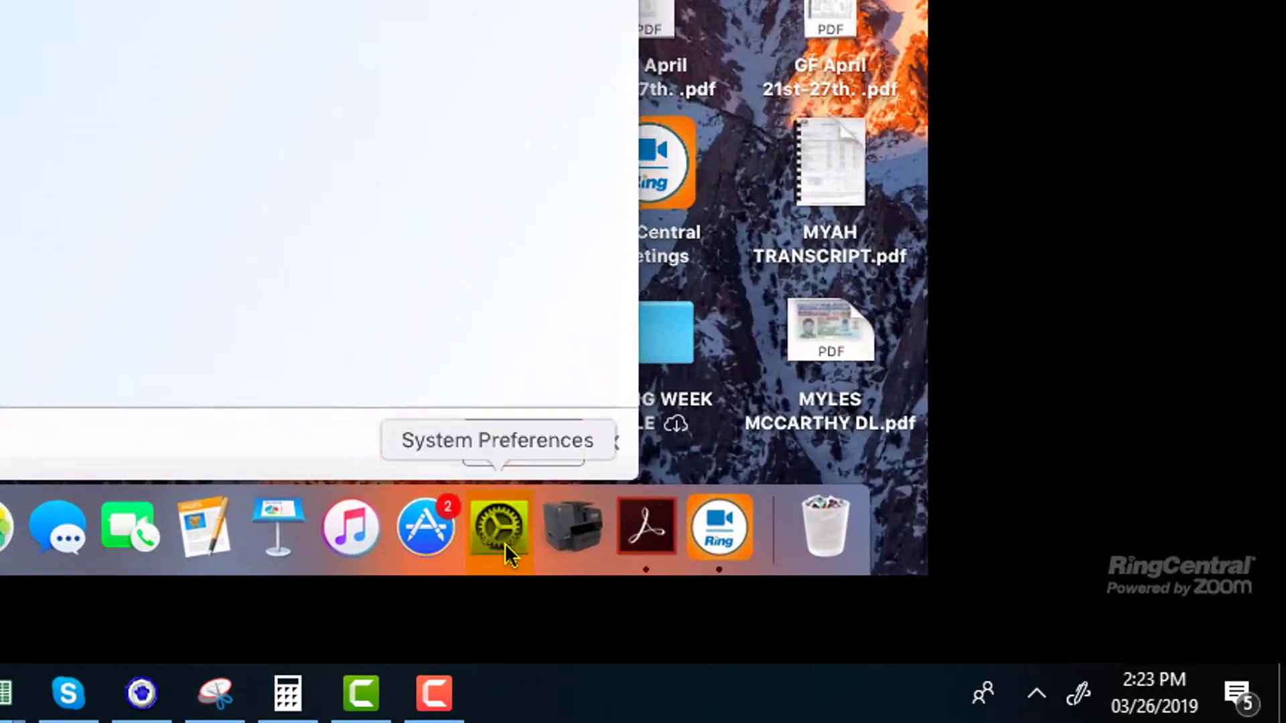
Switch to System Preferences and open the Security & Privacy settings.
left_click(932, 634)
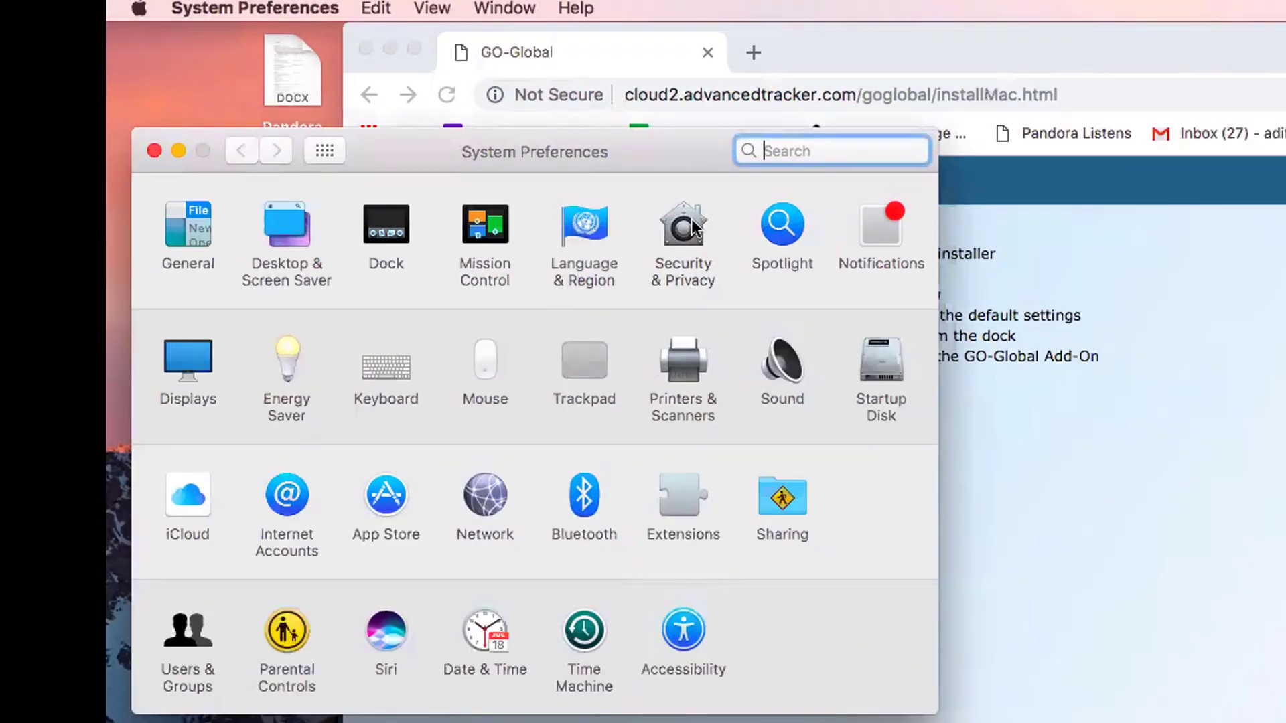
left_click(683, 225)
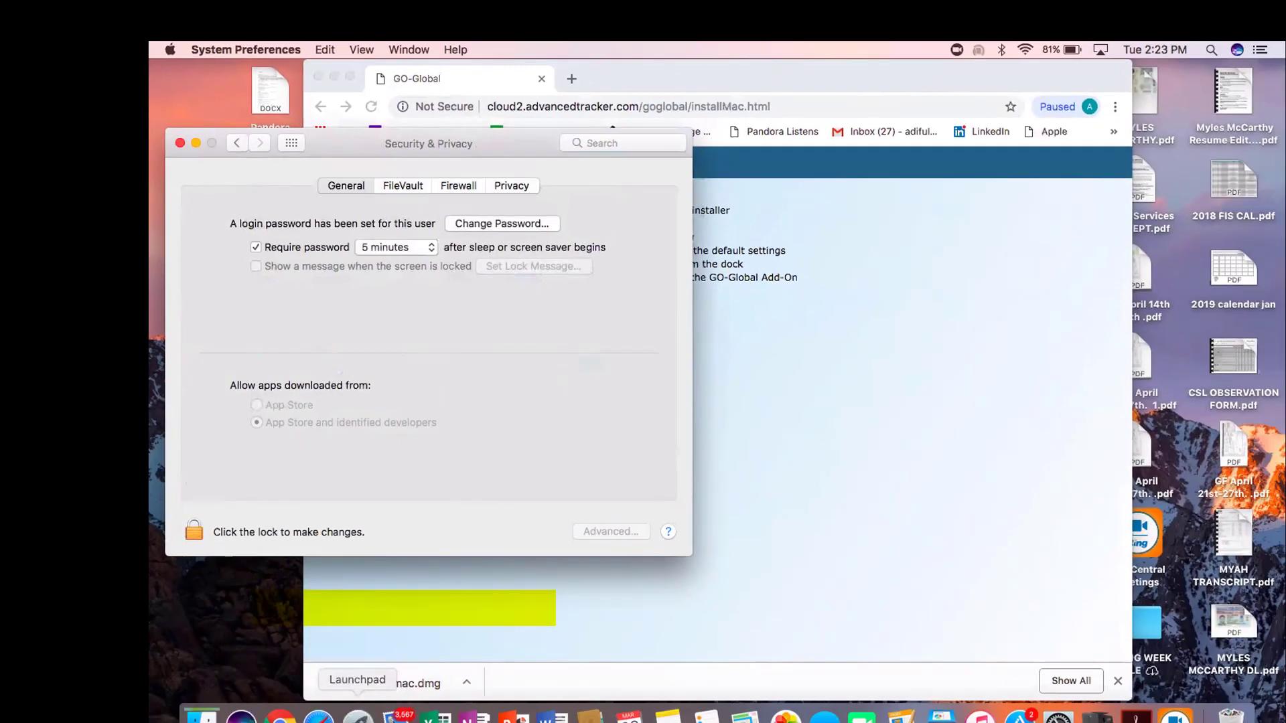
Search Launchpad for "terminal", launch Terminal and reposition its window.
left_click(338, 688)
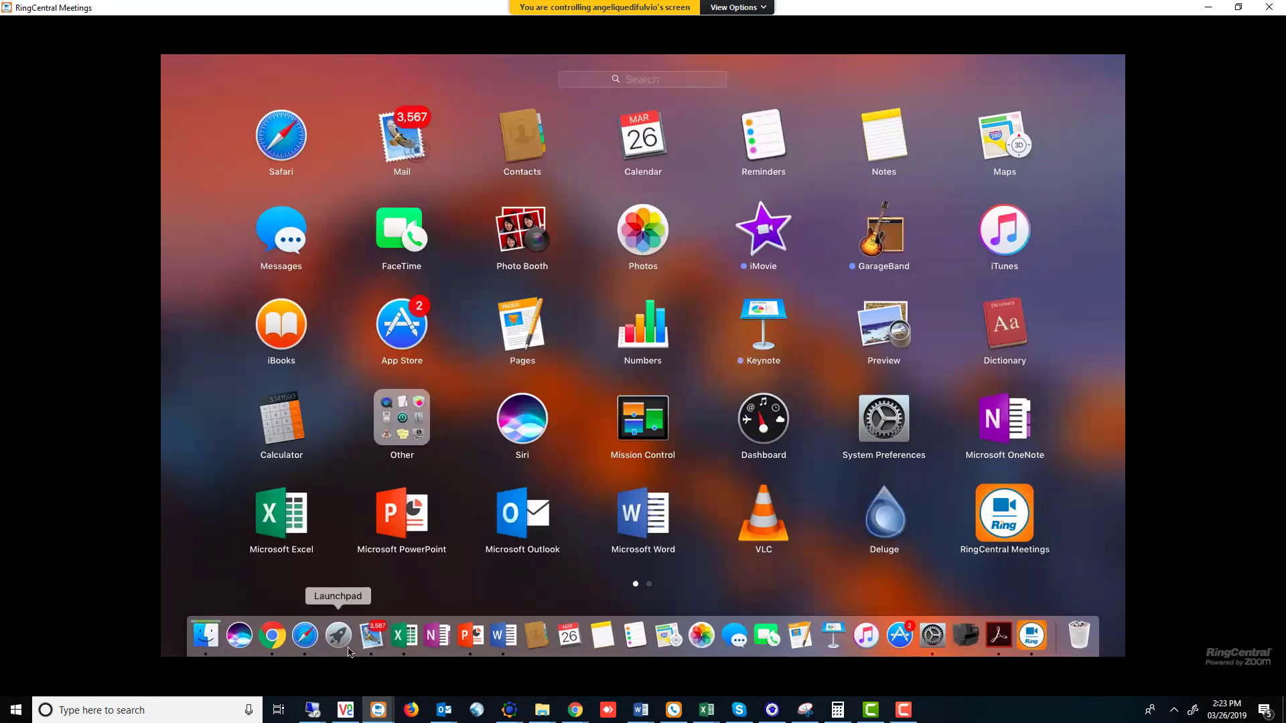
left_click(631, 85)
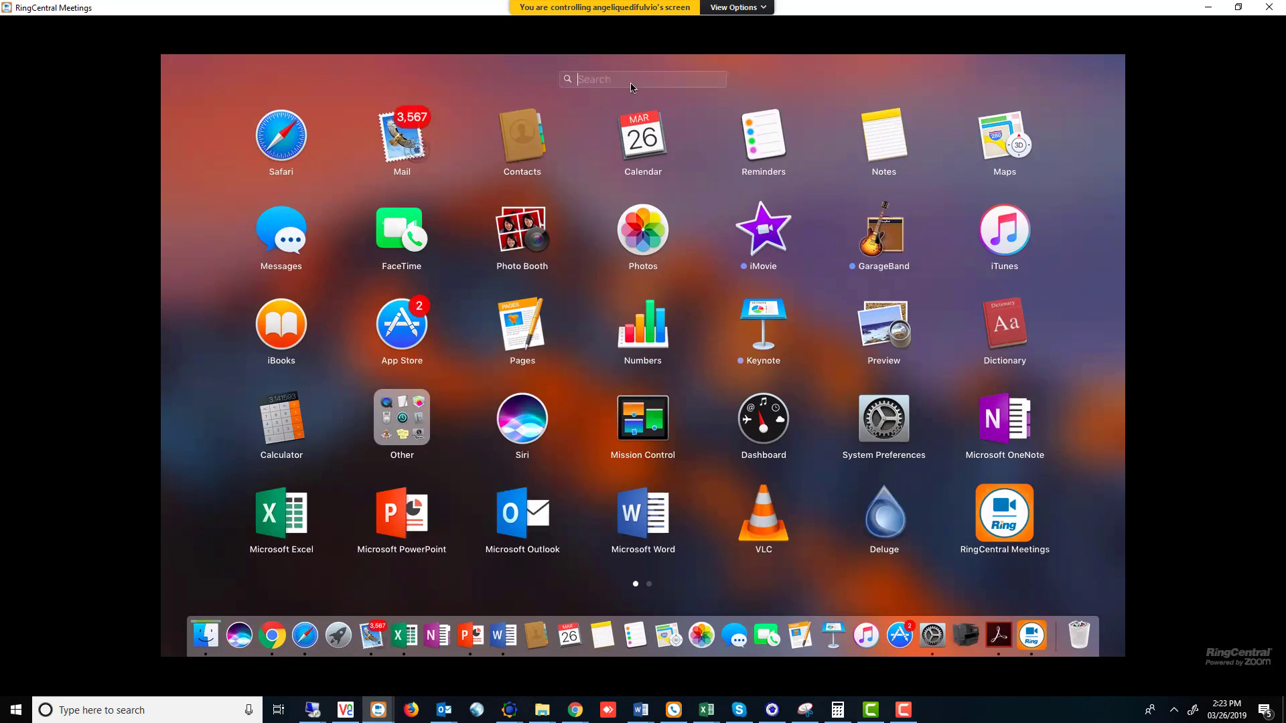
type("terminal")
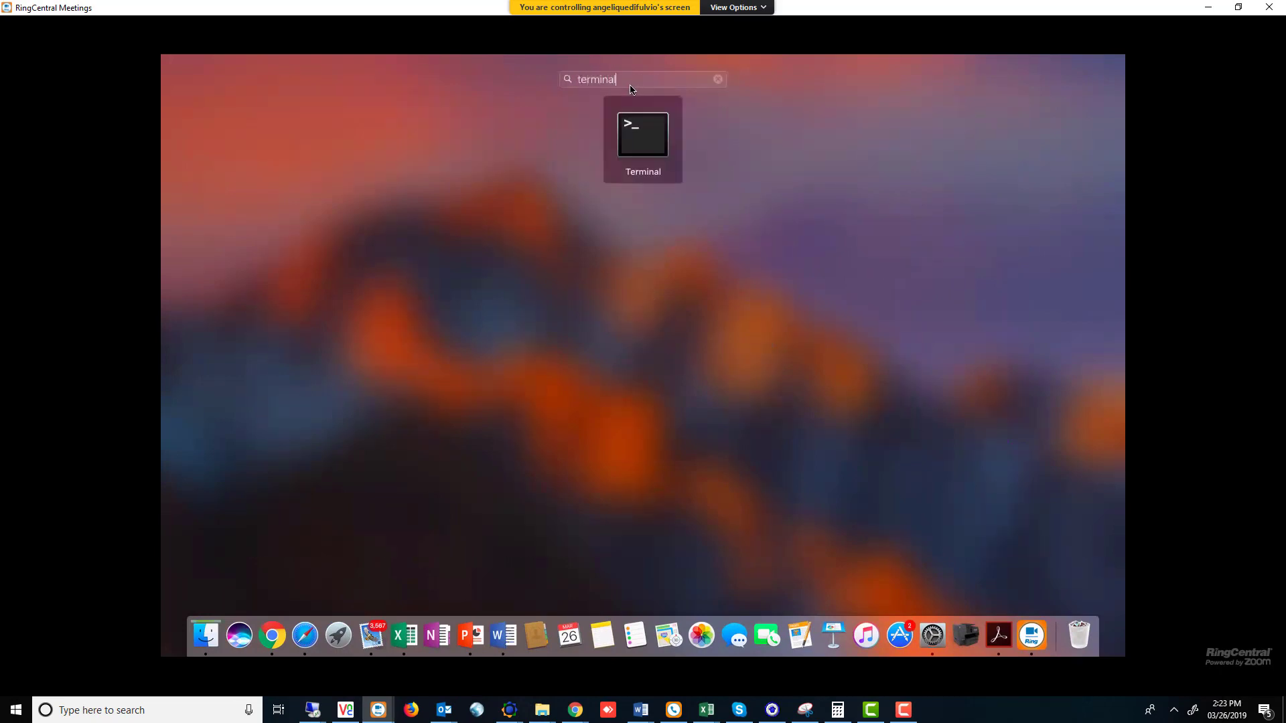
left_click(646, 168)
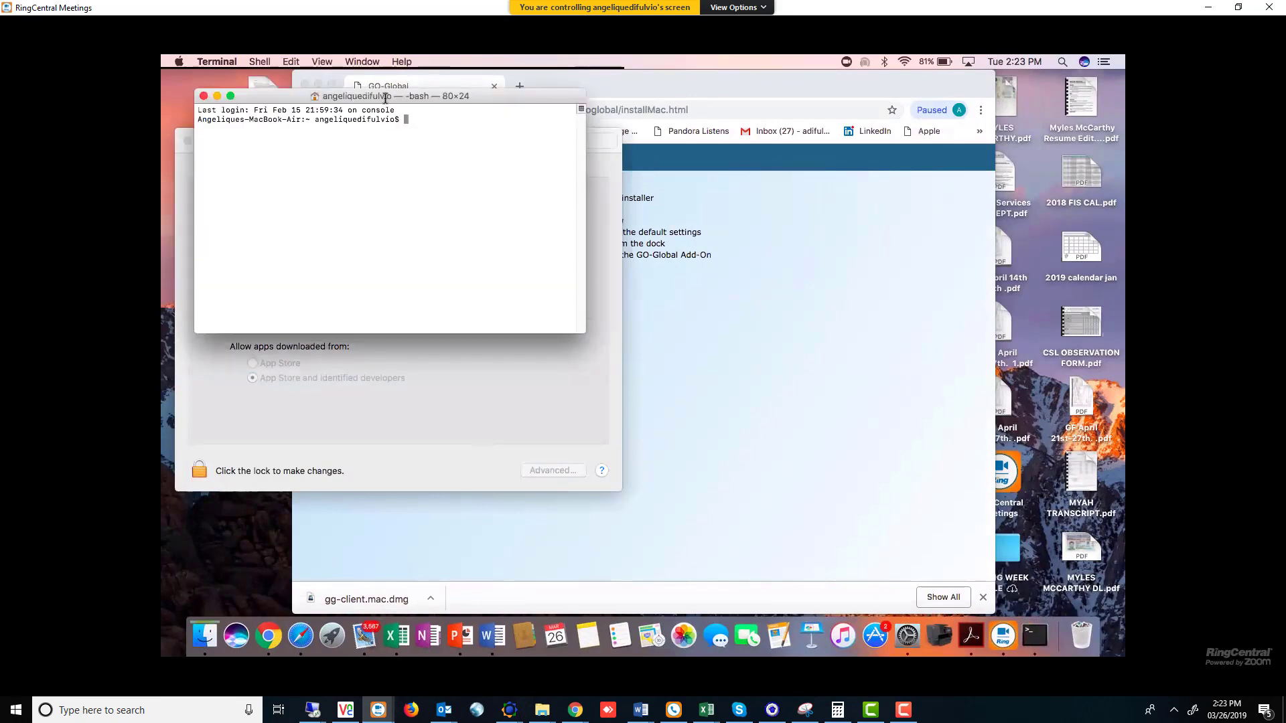
left_click_drag(386, 99, 398, 106)
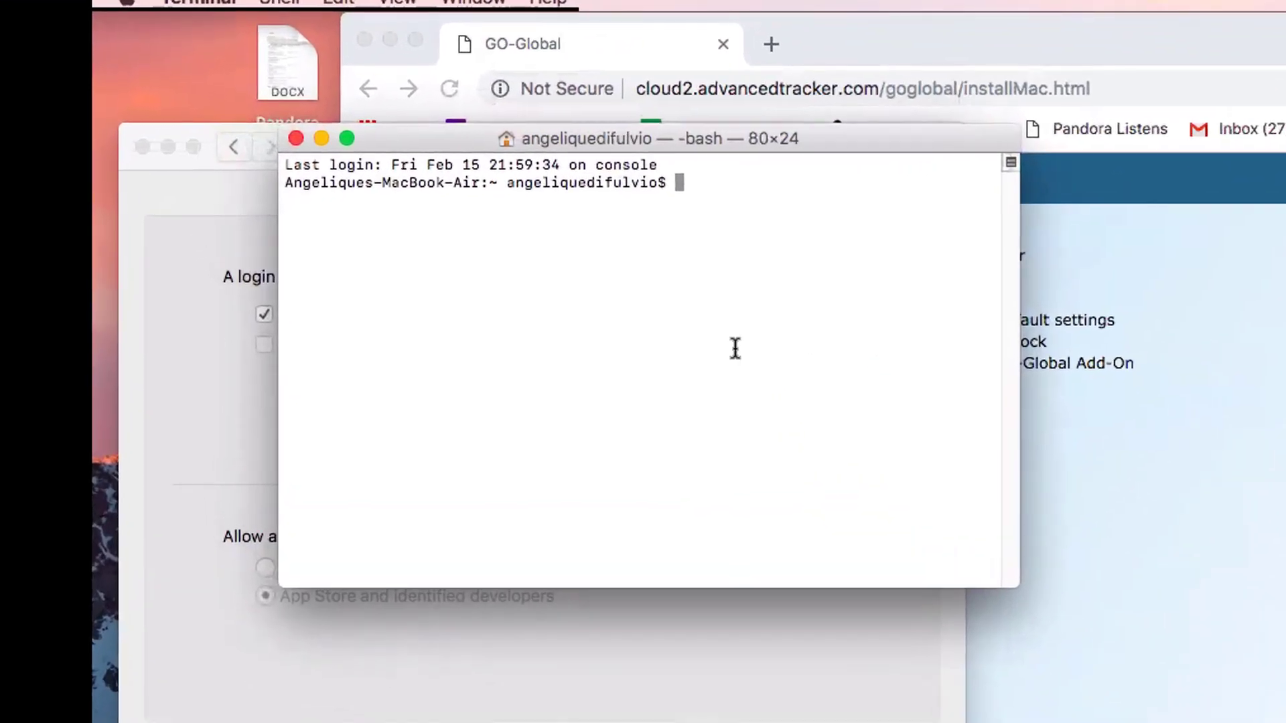
Run sudo spctl --master-disable in Terminal and authorize it with the account password.
type("sudo spctl")
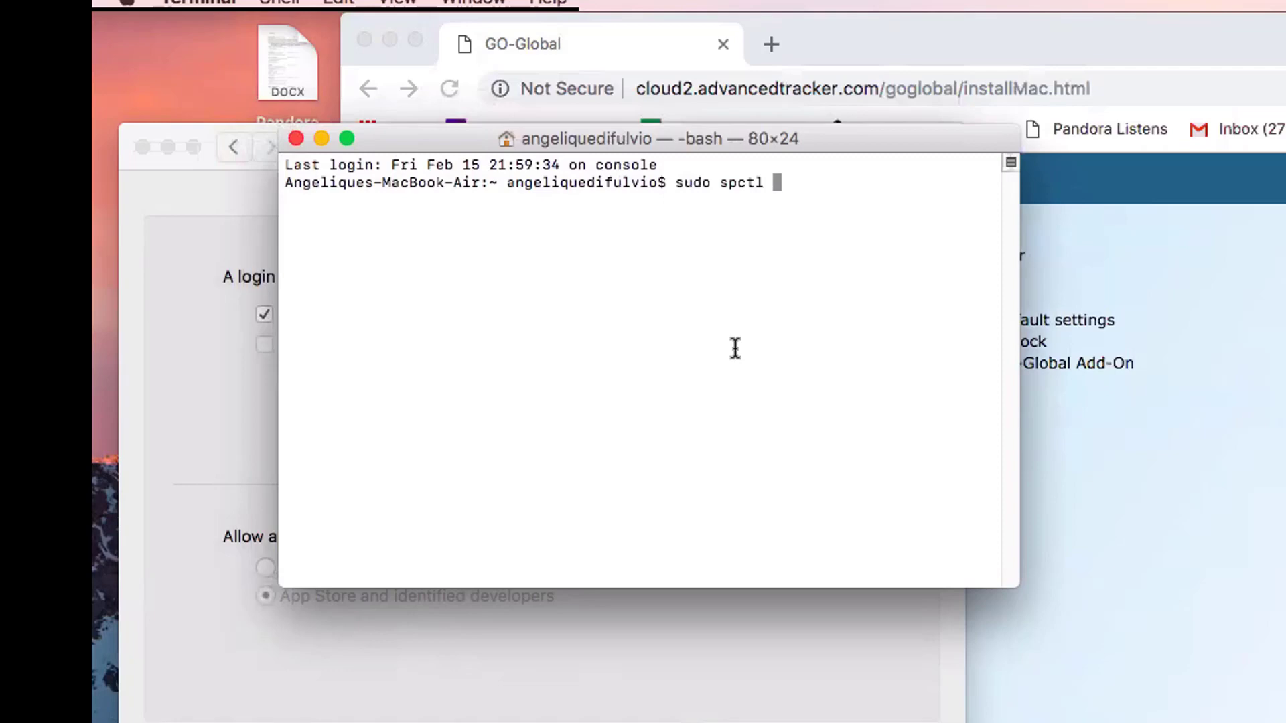
type(" --master")
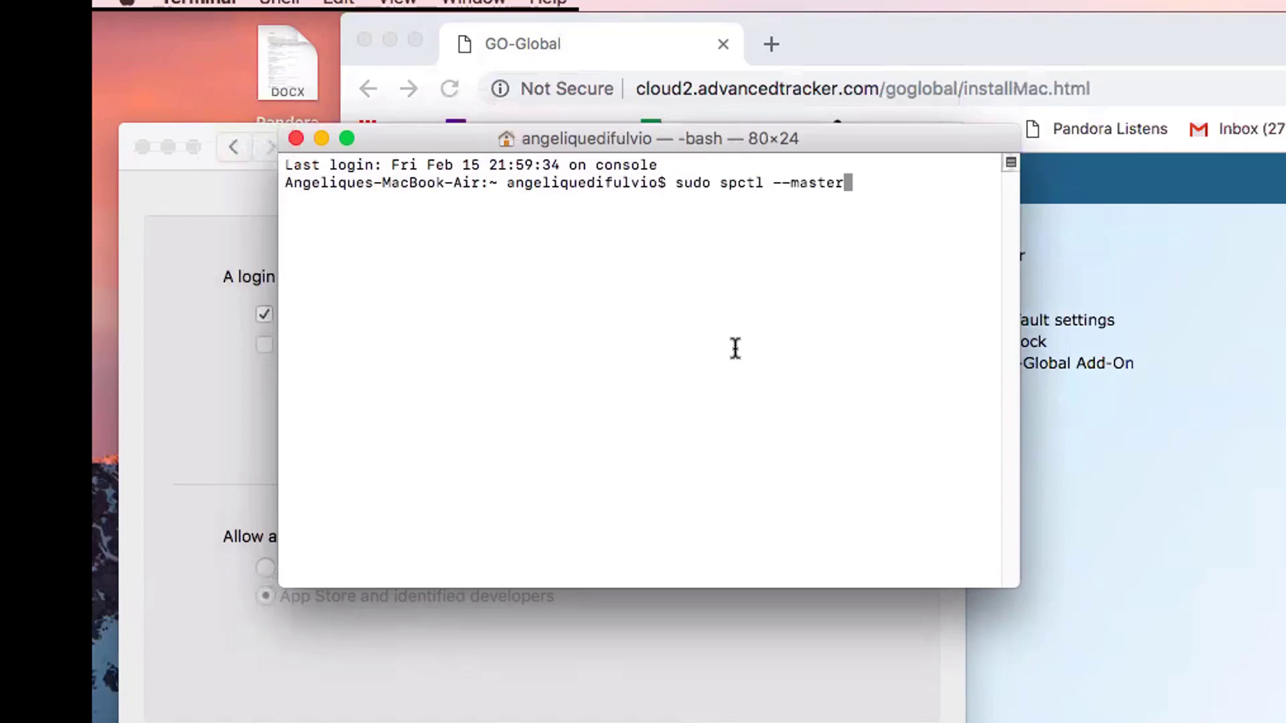
type("-disable")
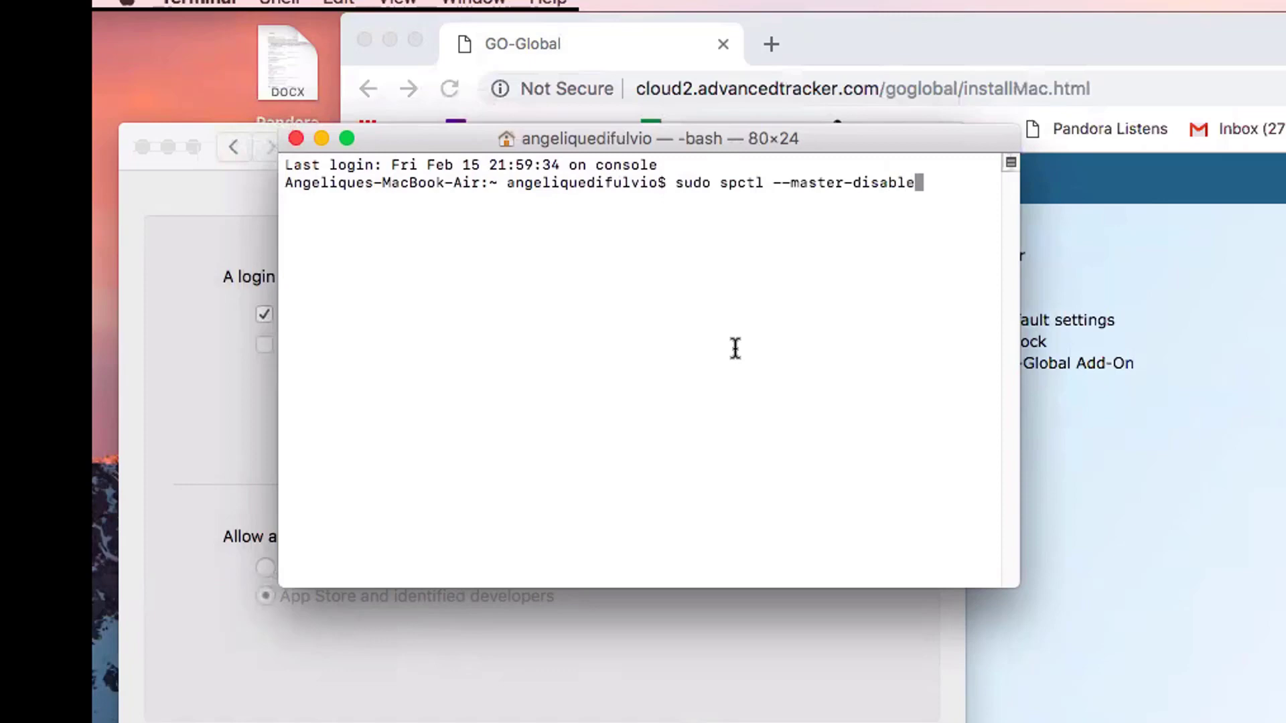
key("Return")
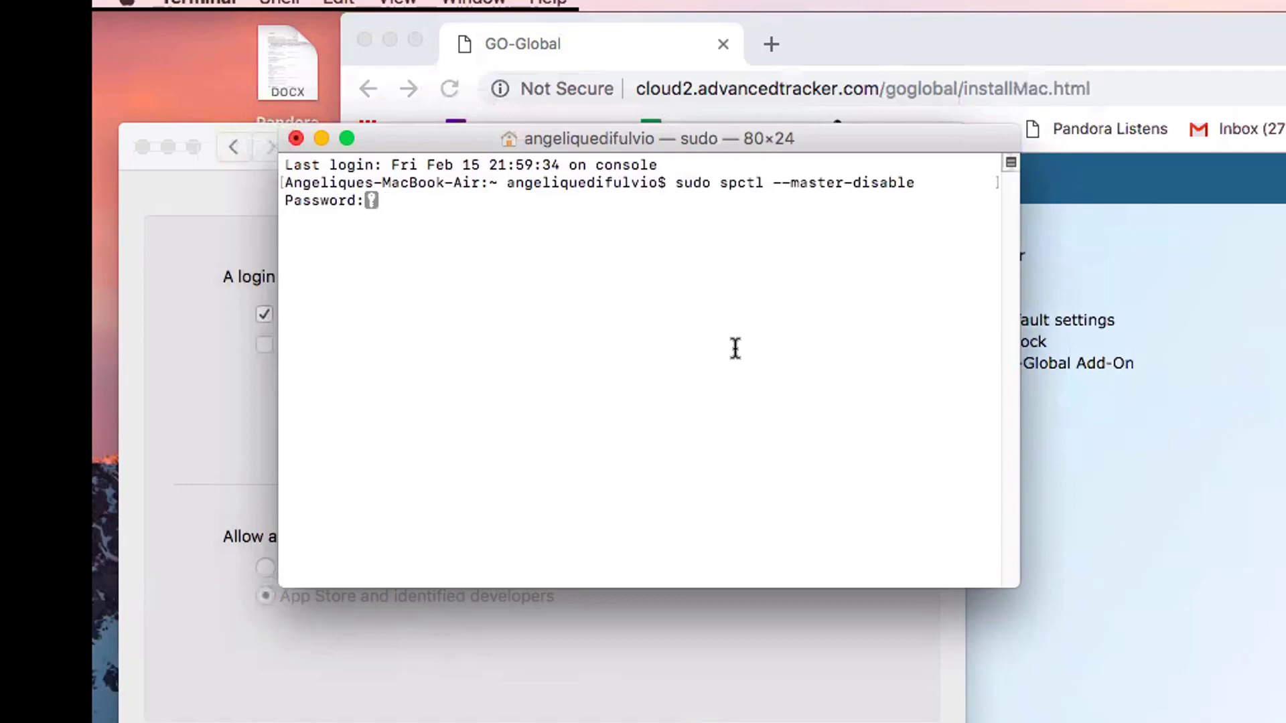
key("Return")
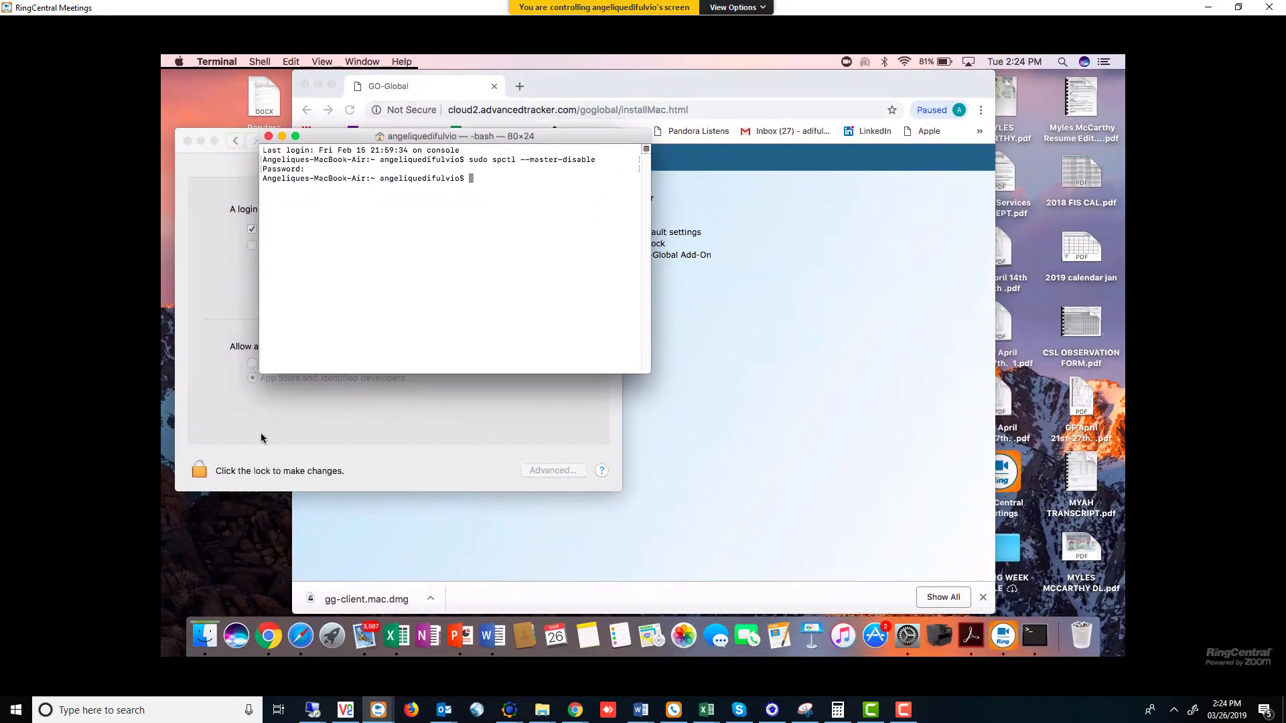
Close and reopen the Security & Privacy settings to check where app downloads are allowed from.
left_click(262, 439)
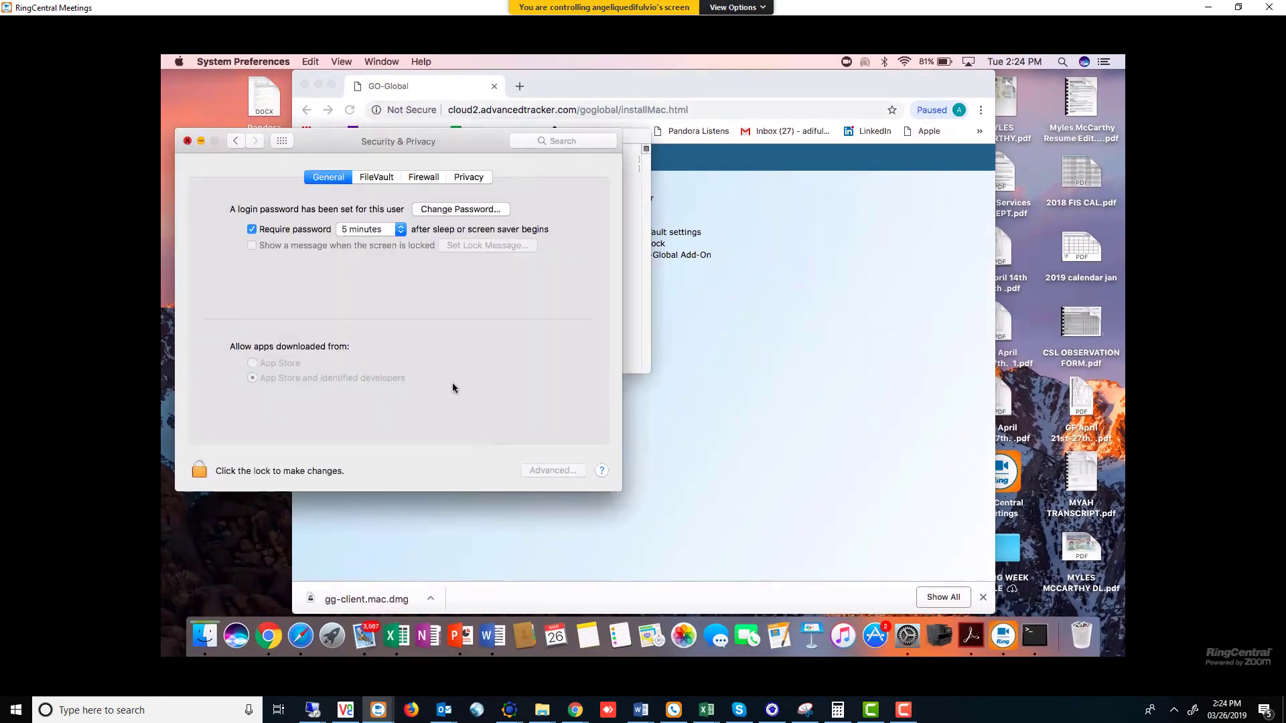
key("super+w")
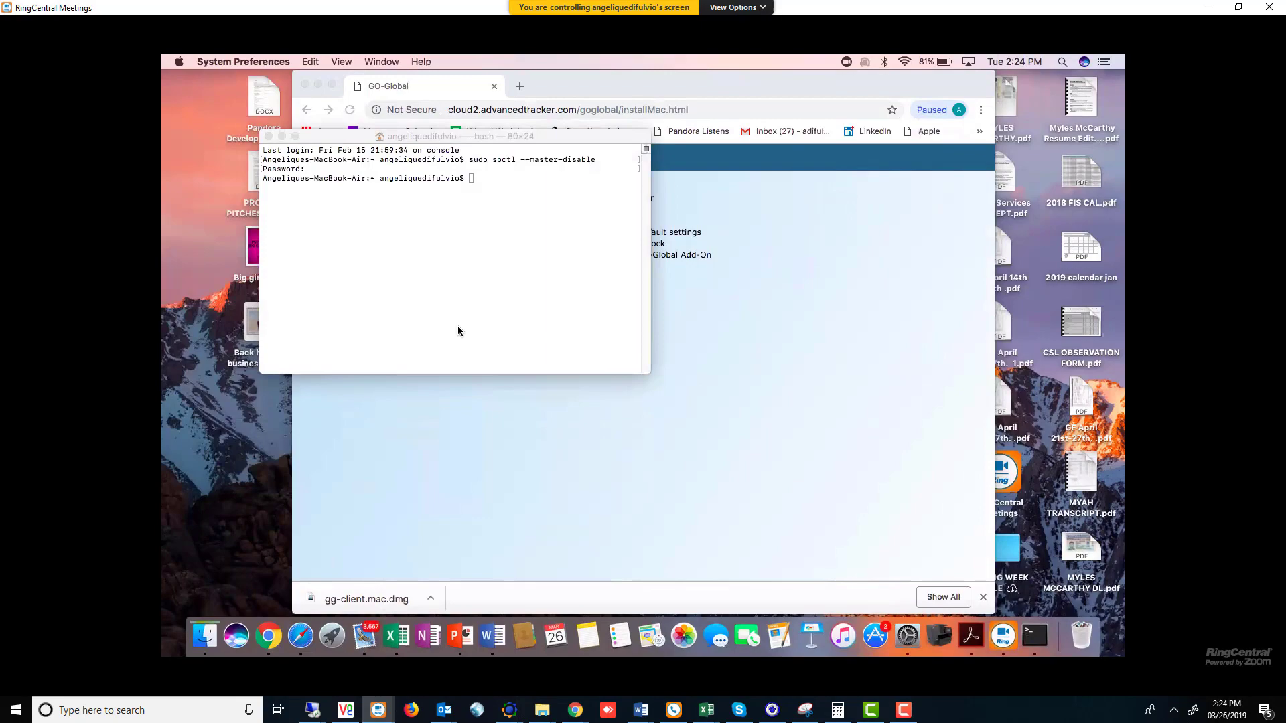
key("super+l")
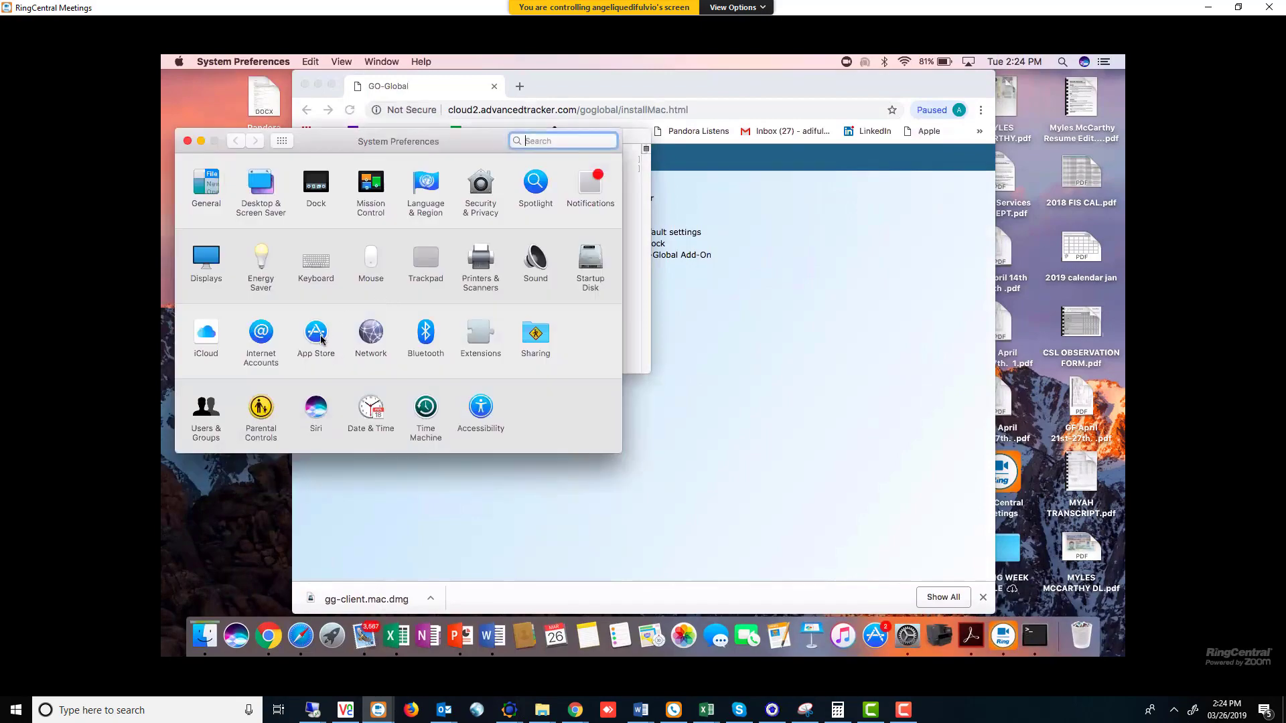
left_click(482, 193)
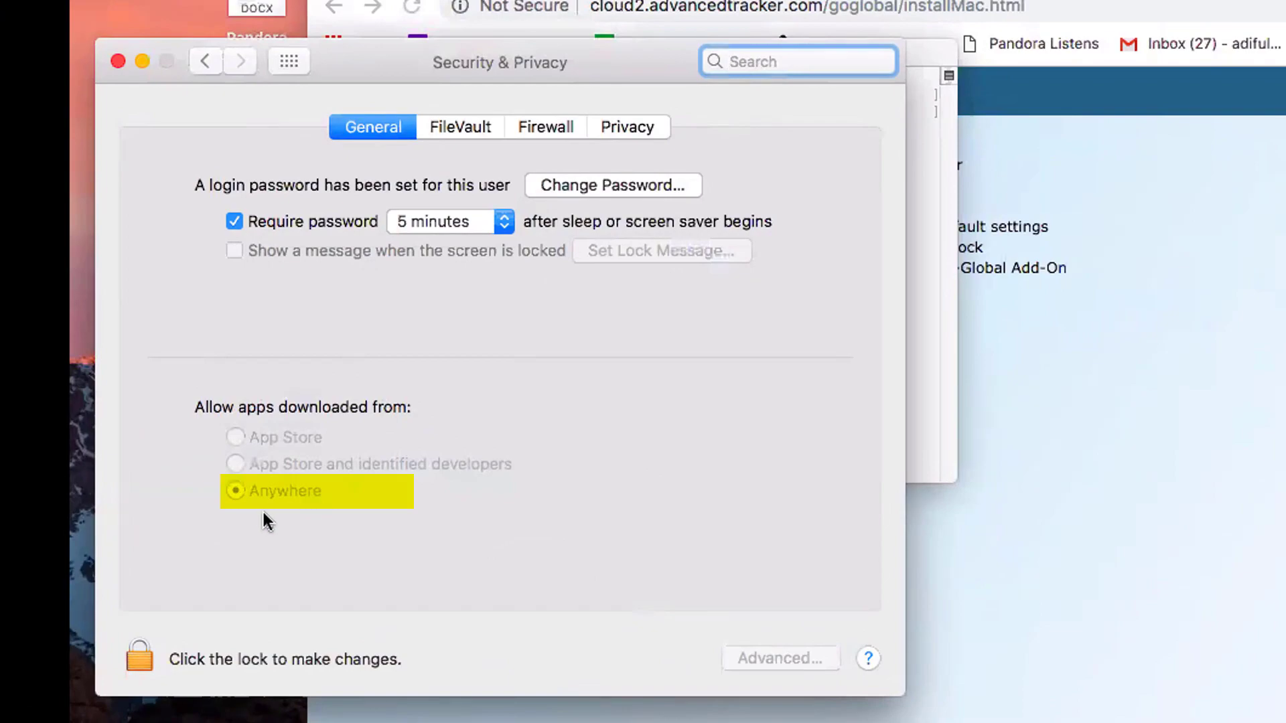
Install the GO-Global Mac Client from gg-client.mac.pkg, authorizing with the account password, and move the installer to the Trash.
key("super+Tab")
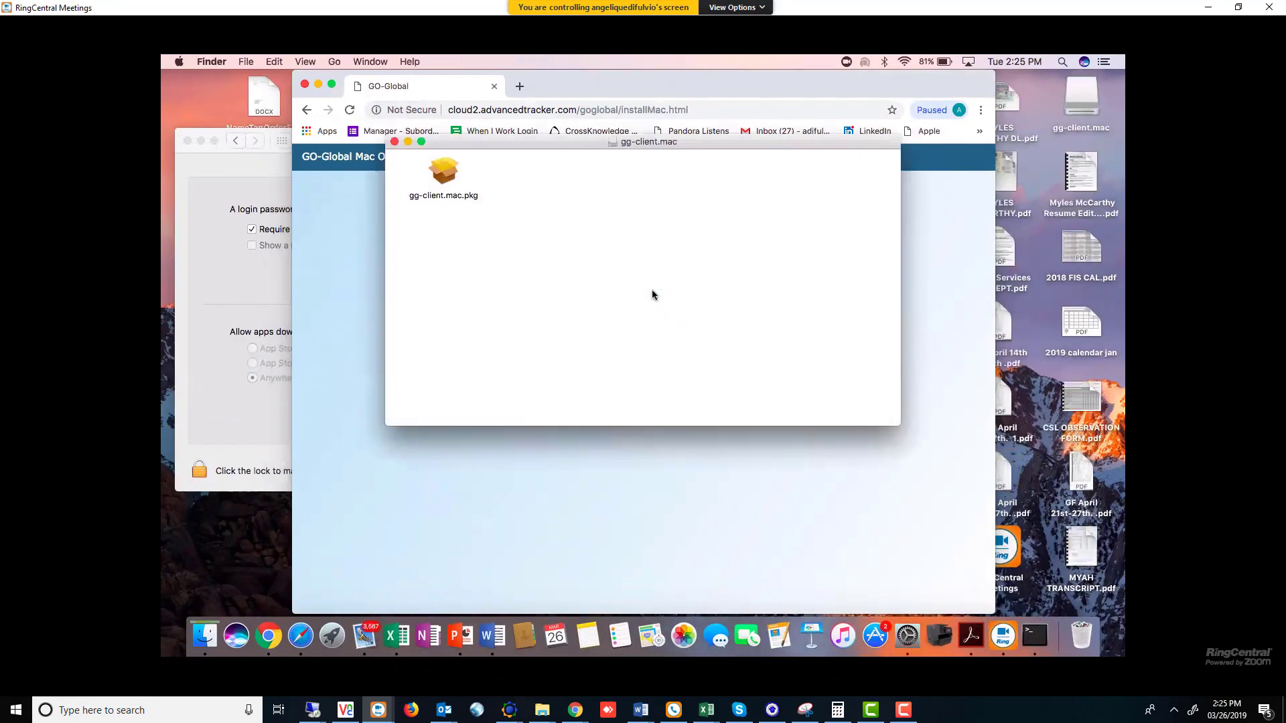
double_click(441, 175)
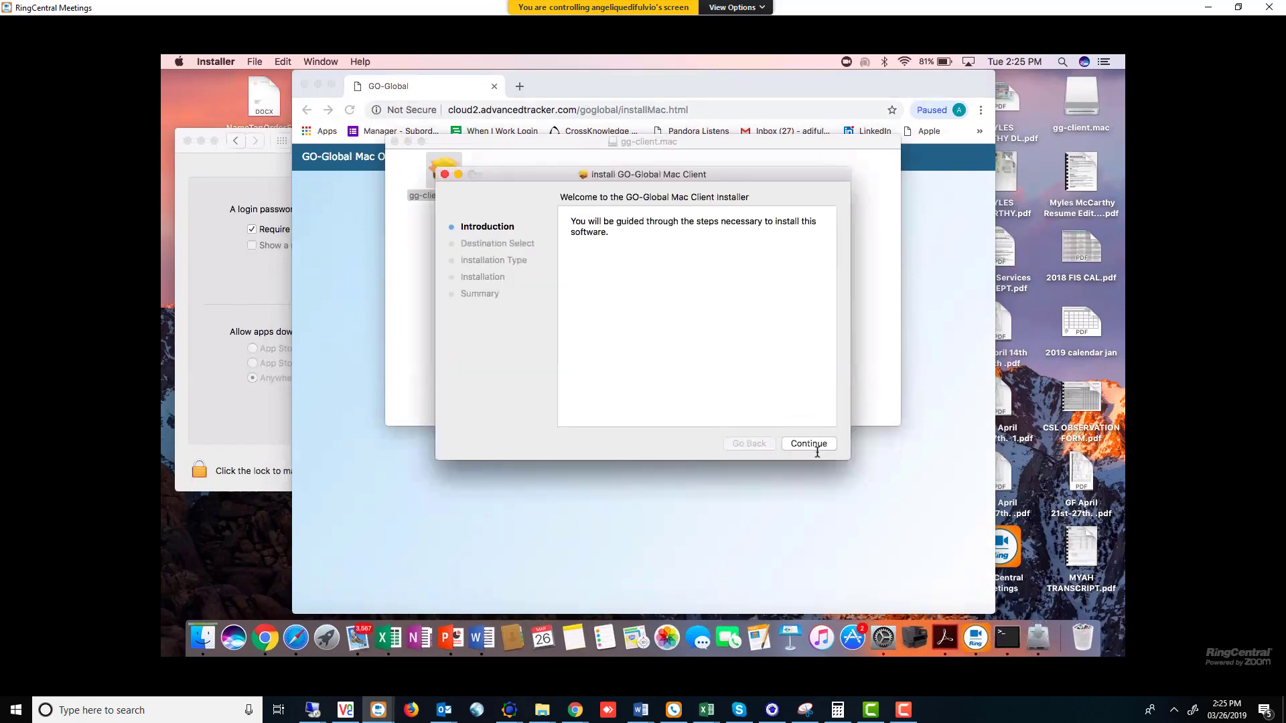
left_click(821, 444)
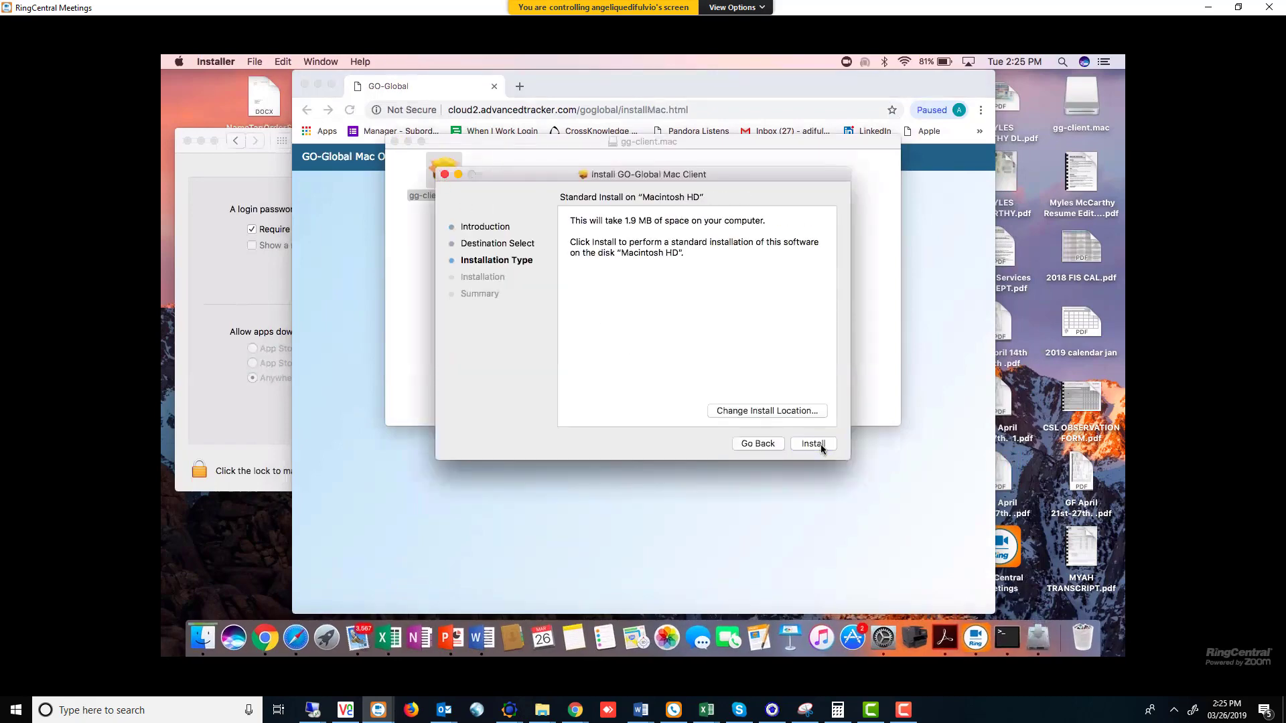
left_click(820, 445)
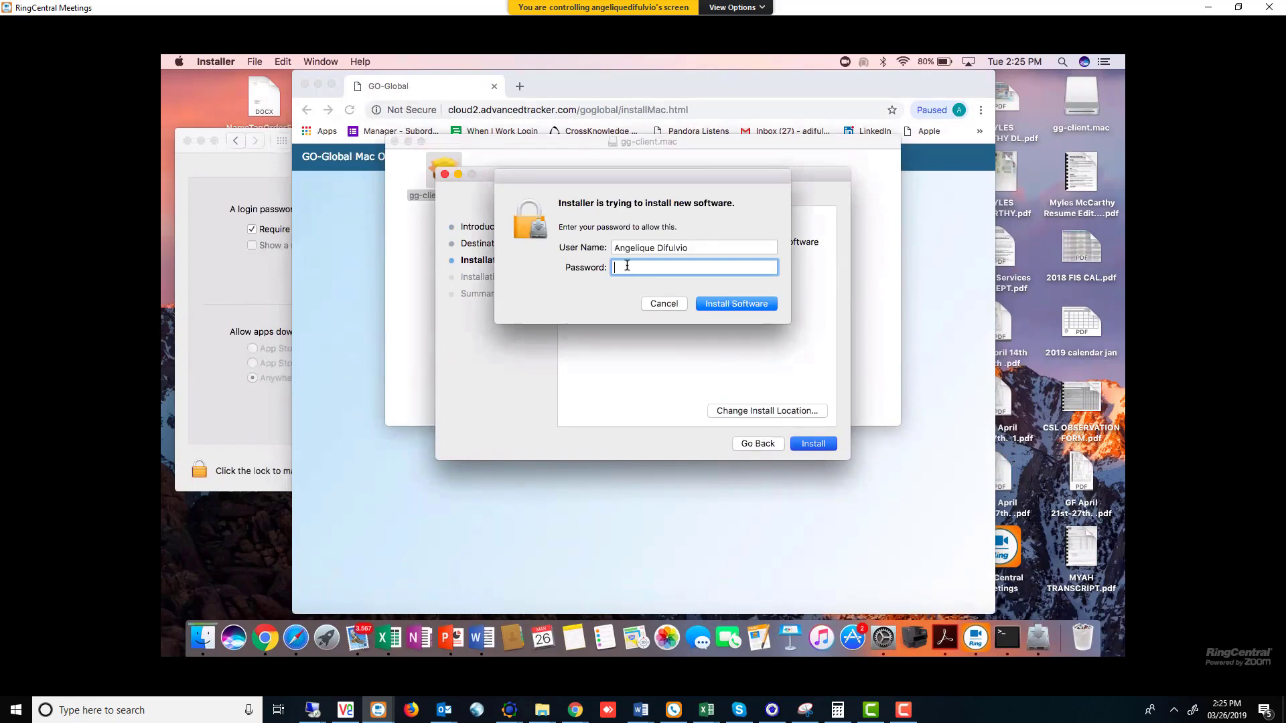
type("•••••••••")
key("Return")
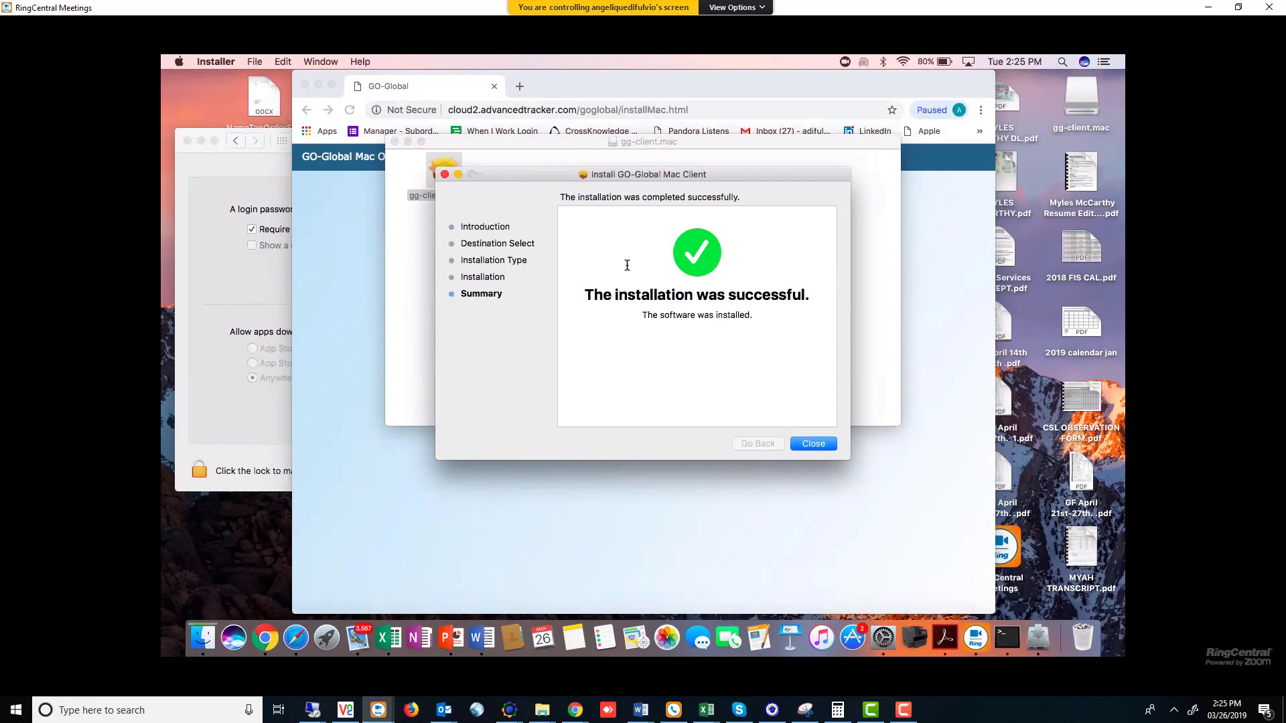
left_click(813, 444)
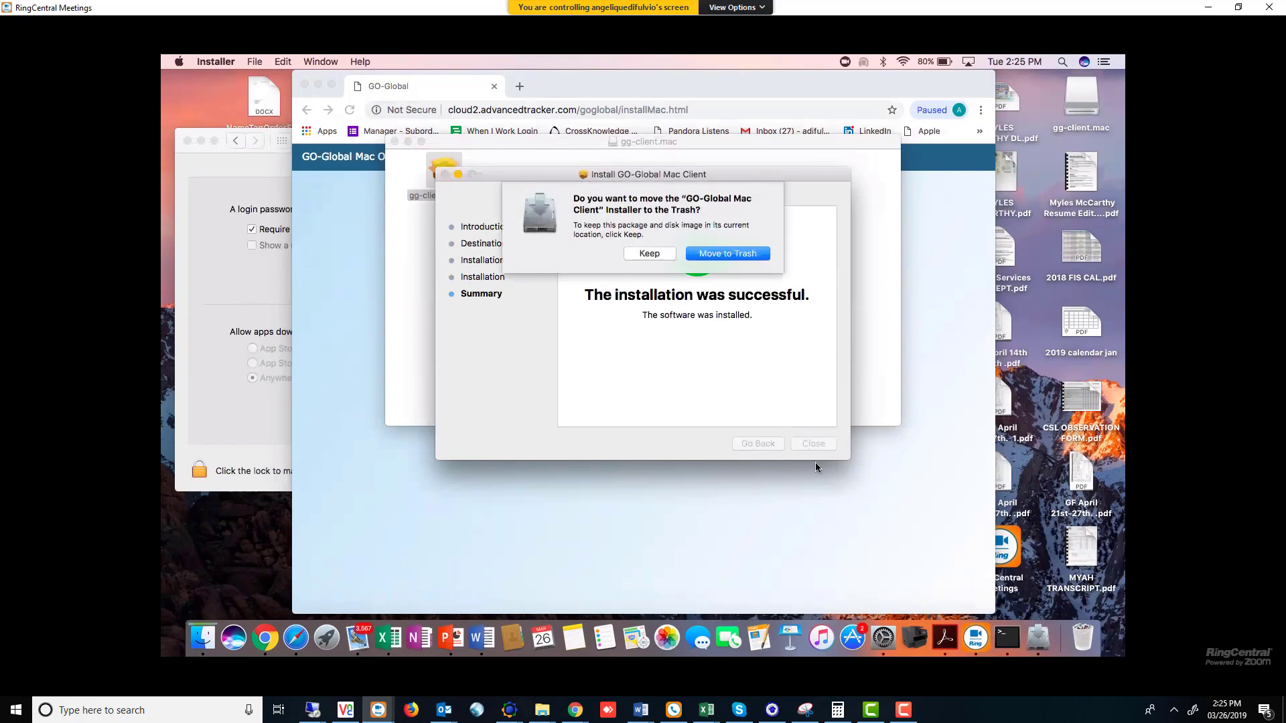
left_click(715, 255)
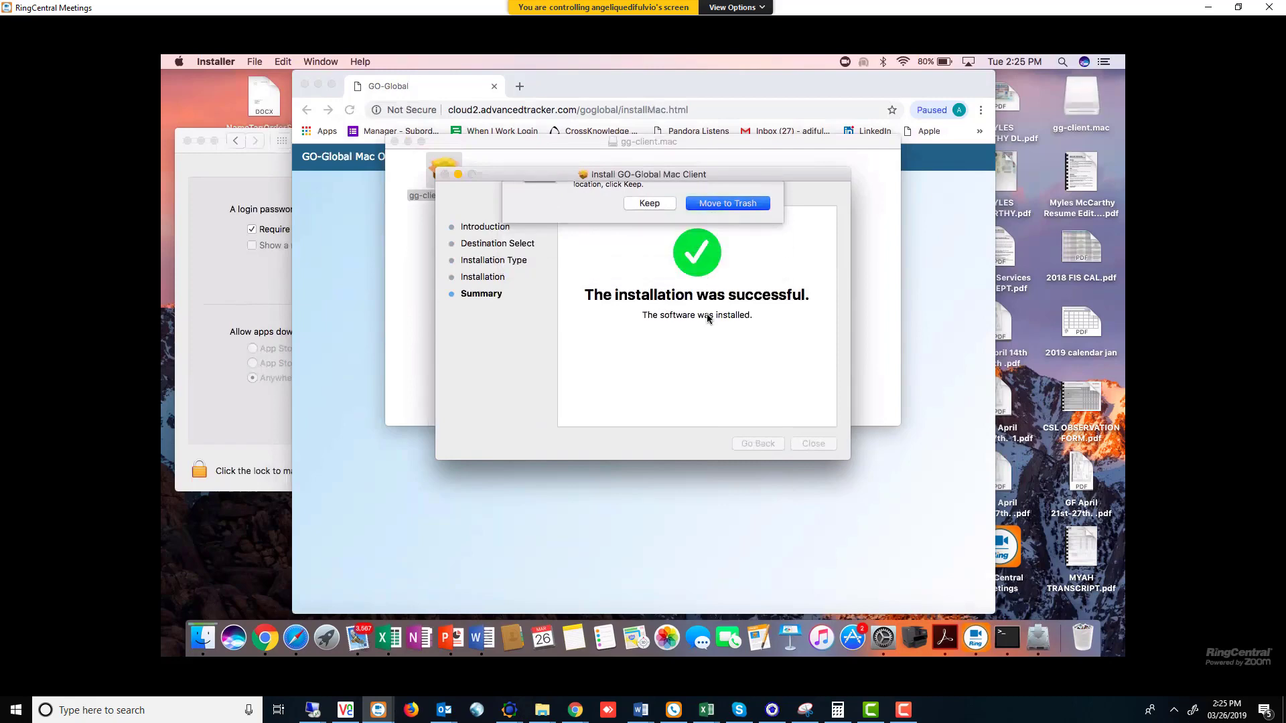
Search Launchpad for "go", add GO-Global to the Dock and launch it from there.
left_click(329, 642)
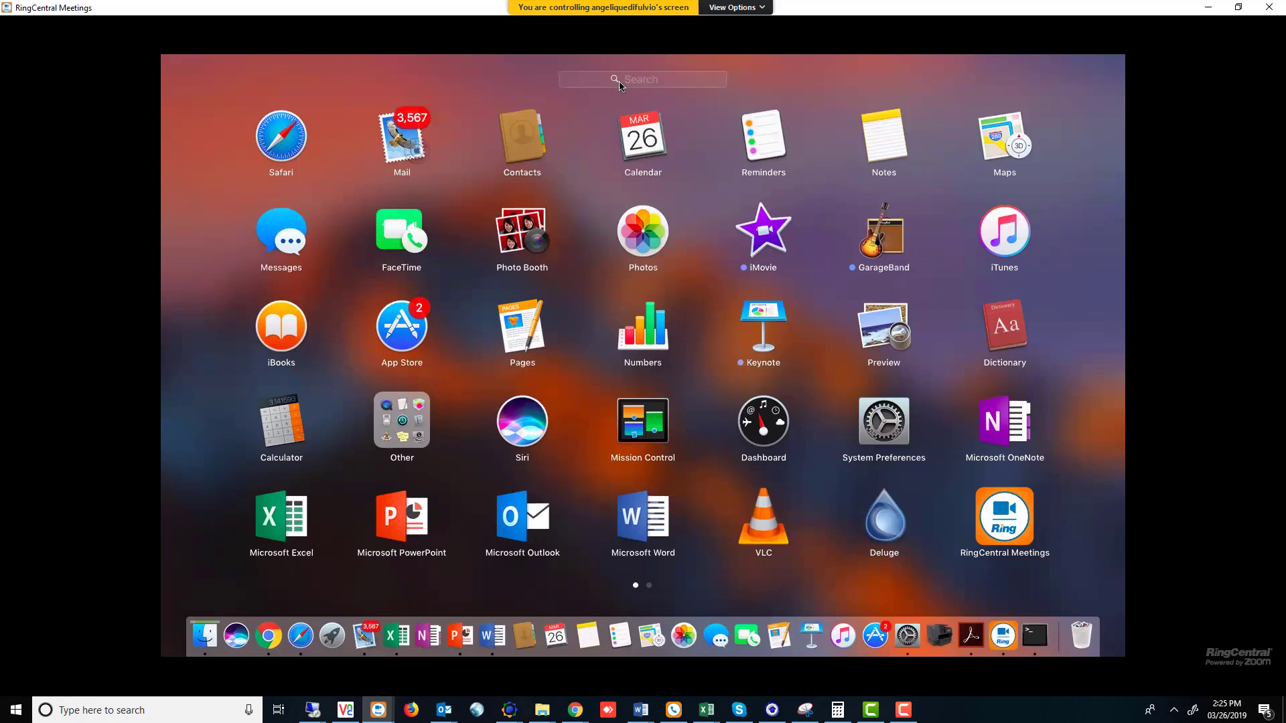
left_click(620, 81)
type("go")
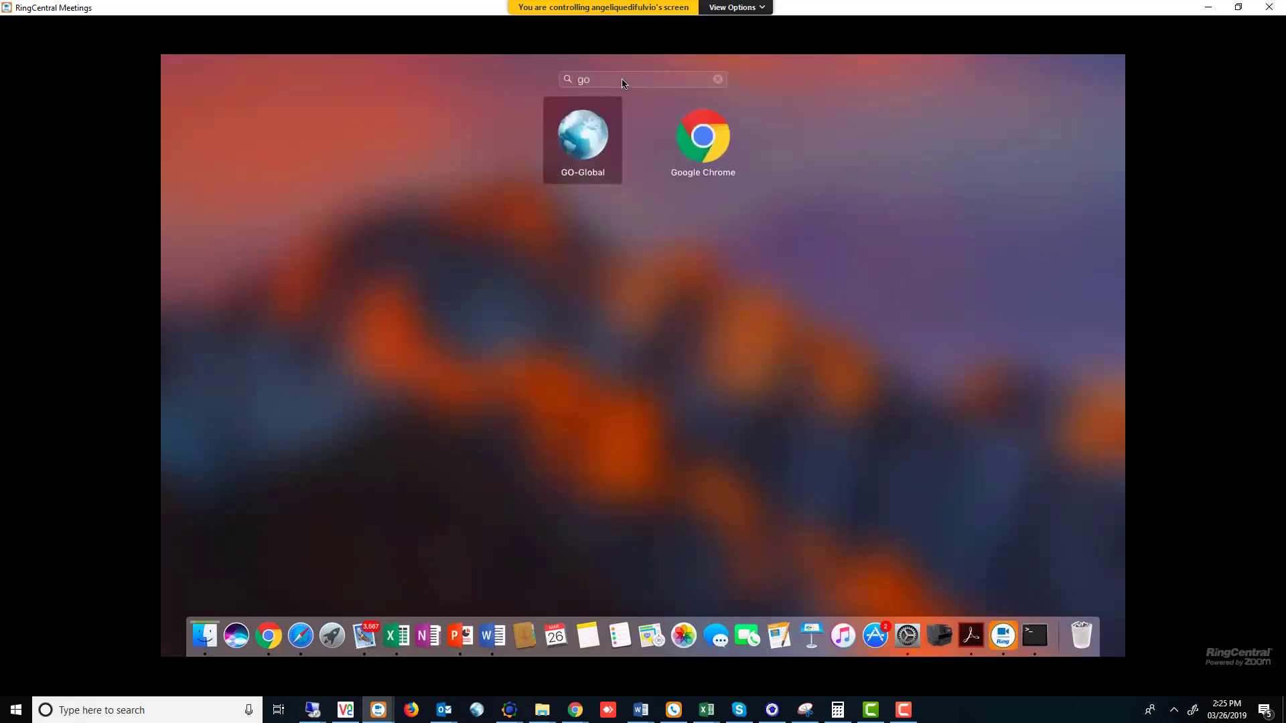
left_click(596, 131)
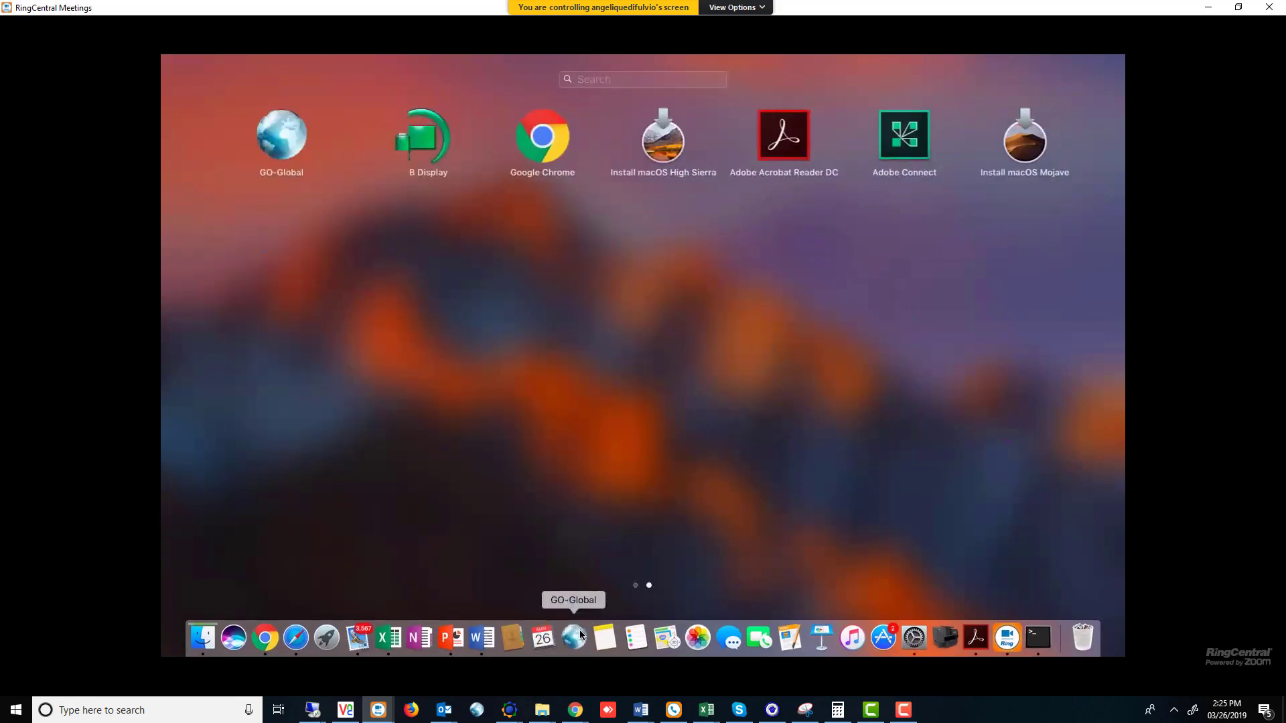
left_click(574, 637)
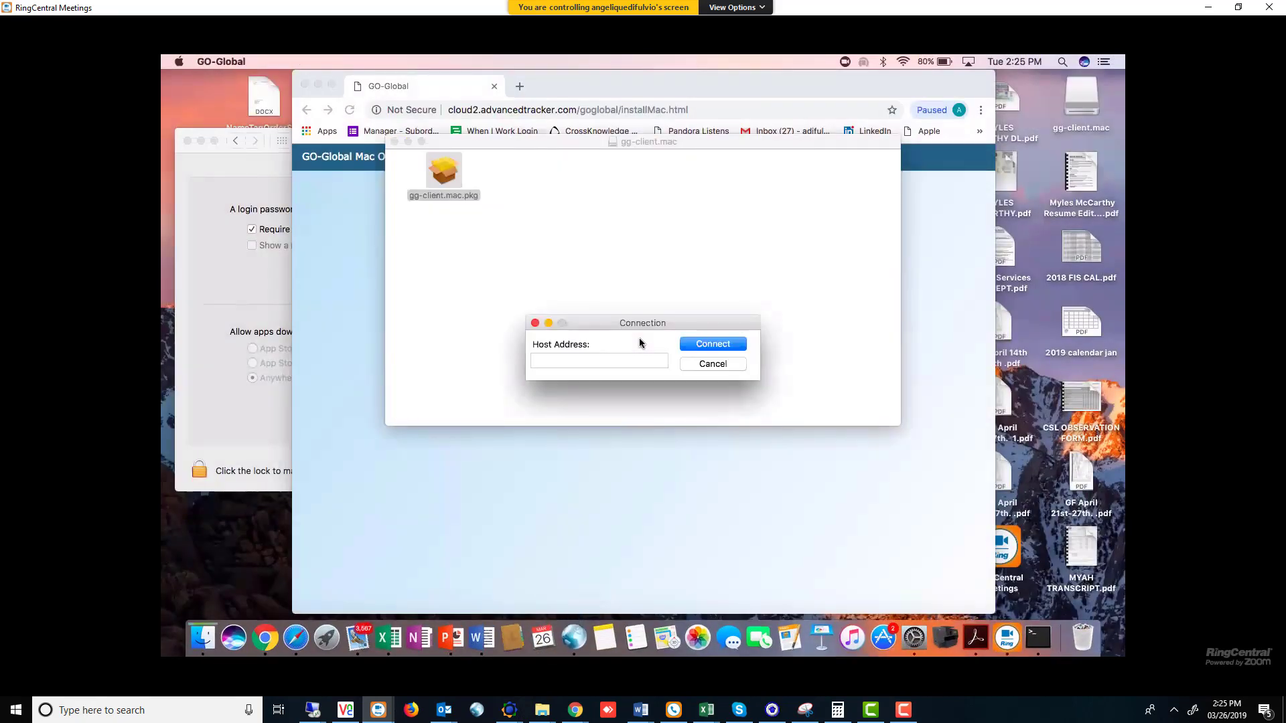
Enter nebs2.advancedtracker.com as the GO-Global host address and connect to it.
left_click(597, 360)
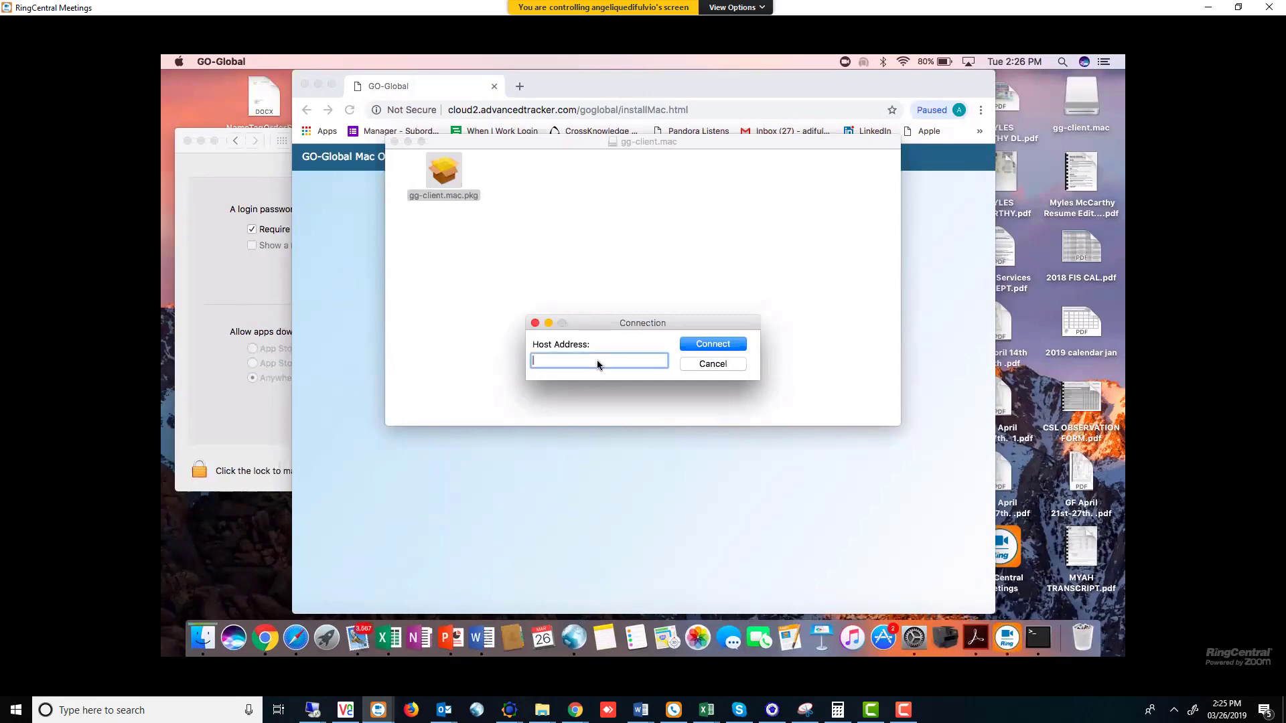
left_click(244, 412)
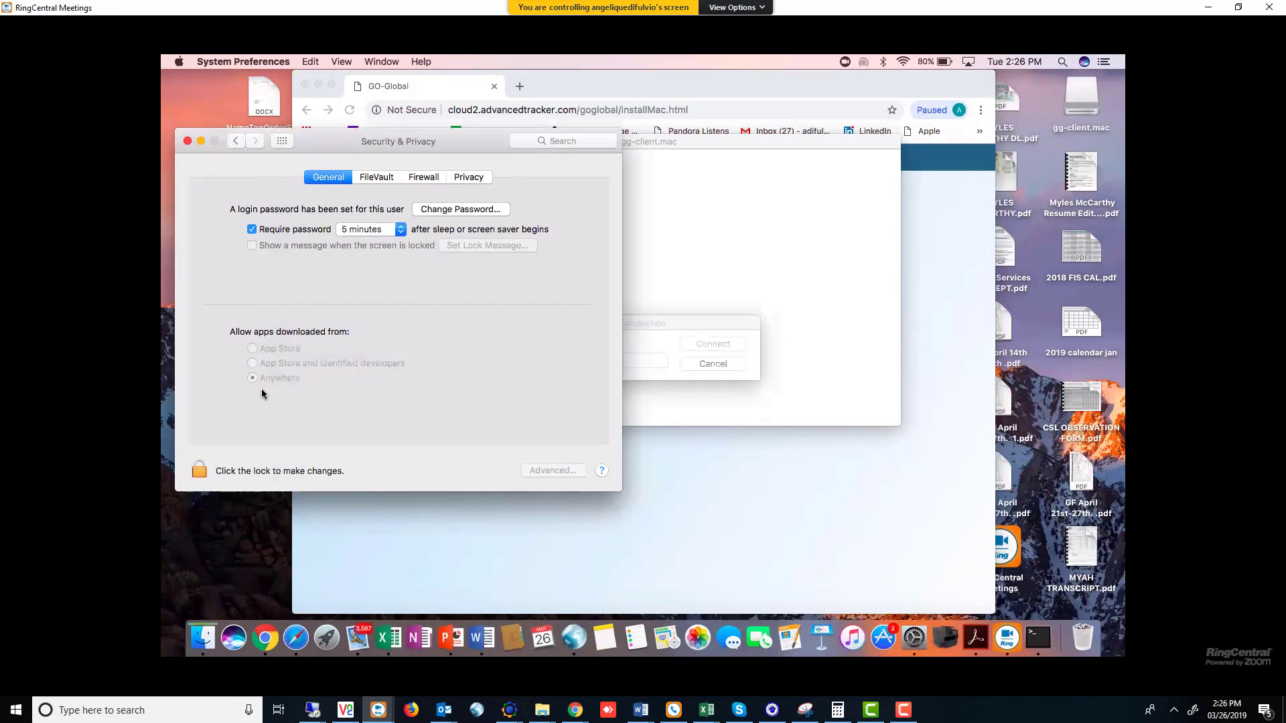
left_click(623, 363)
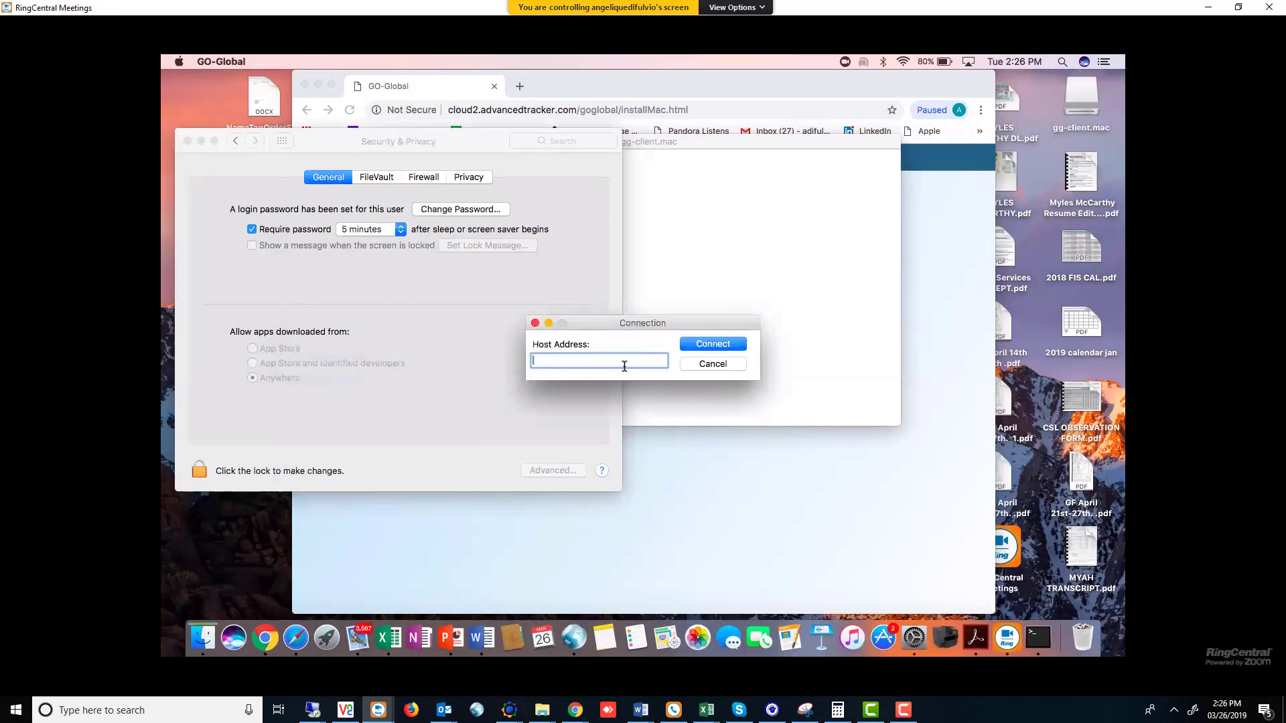
type("nebs")
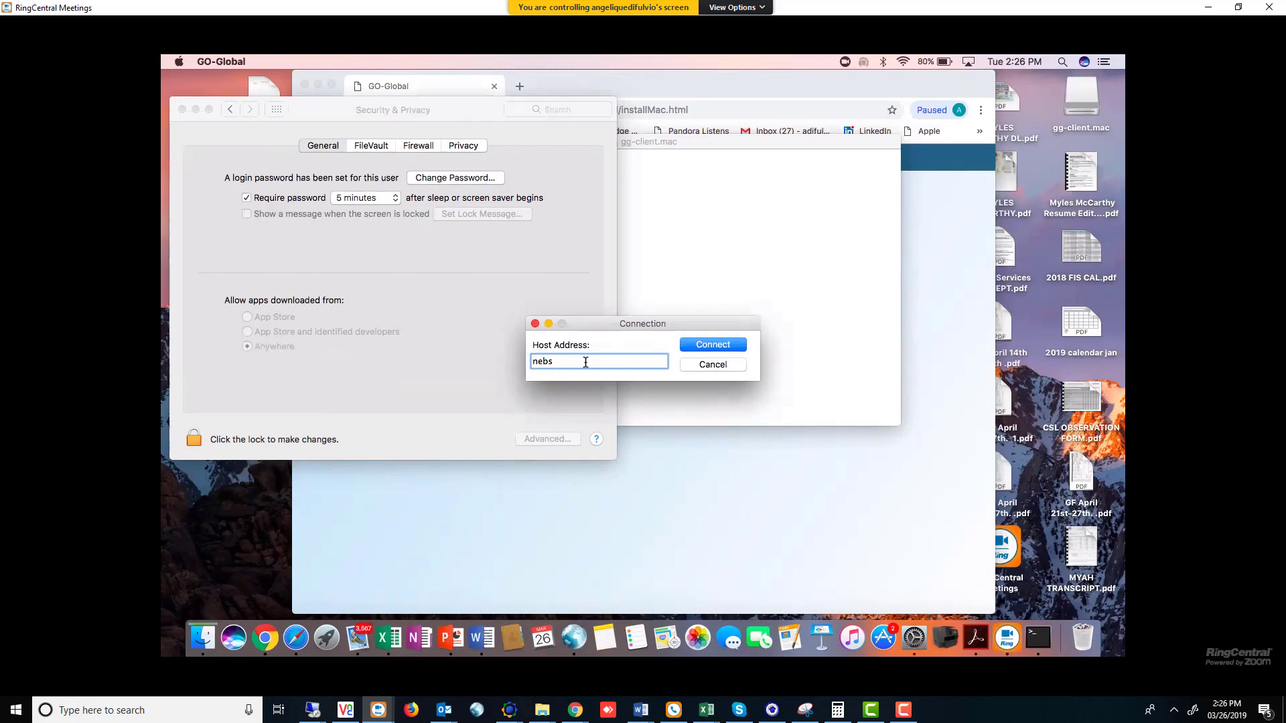
type("2.advancedtracker.com")
left_click(698, 345)
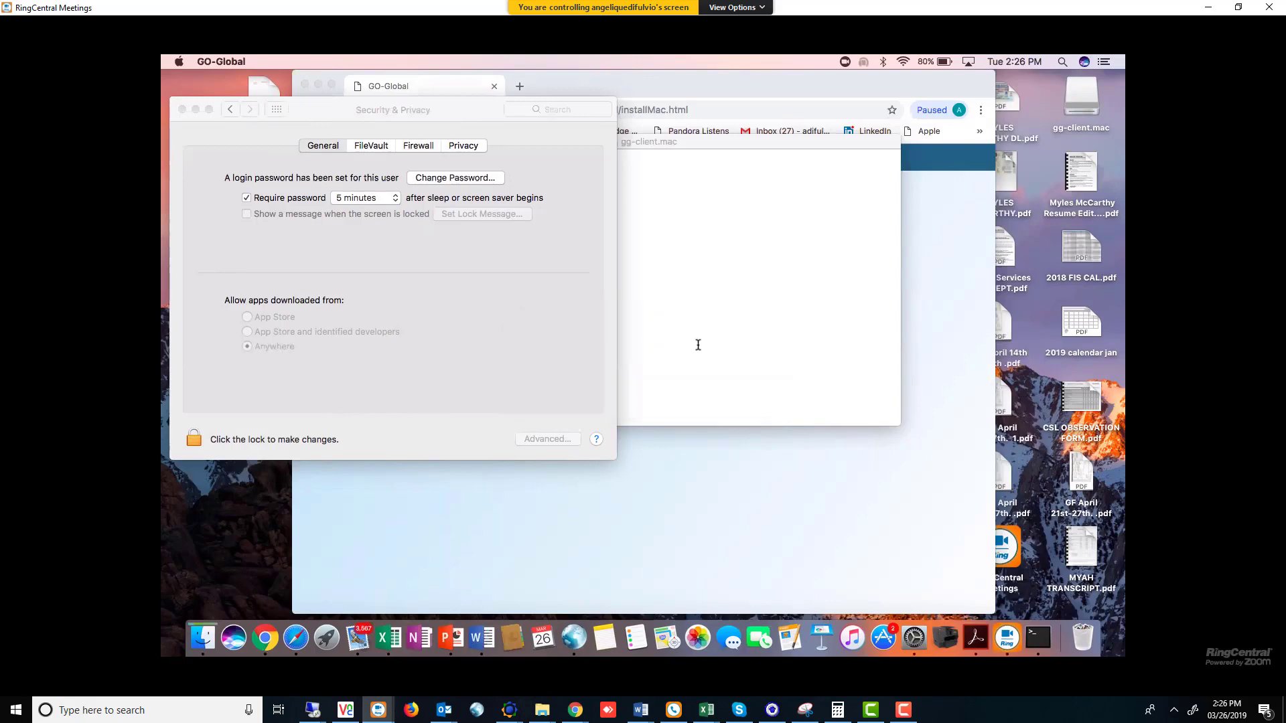